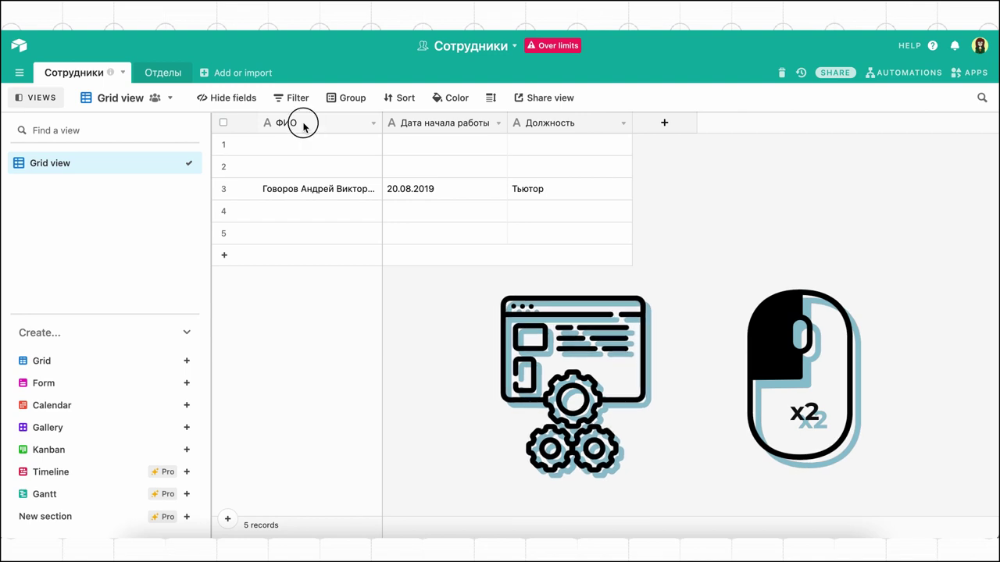
# Review the ФИО field settings, then start a new Long text field.
pyautogui.doubleClick(304, 126)
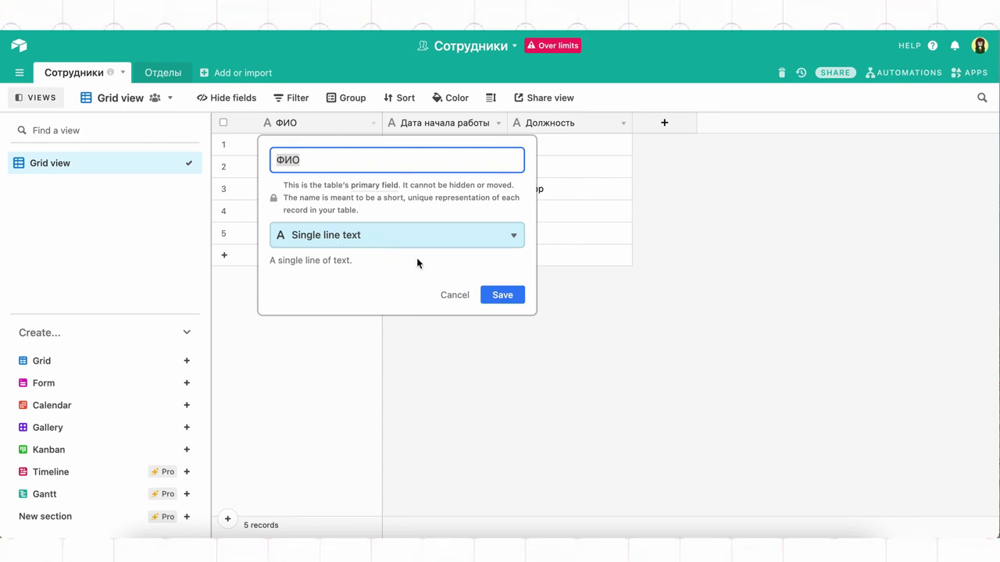
pyautogui.click(497, 297)
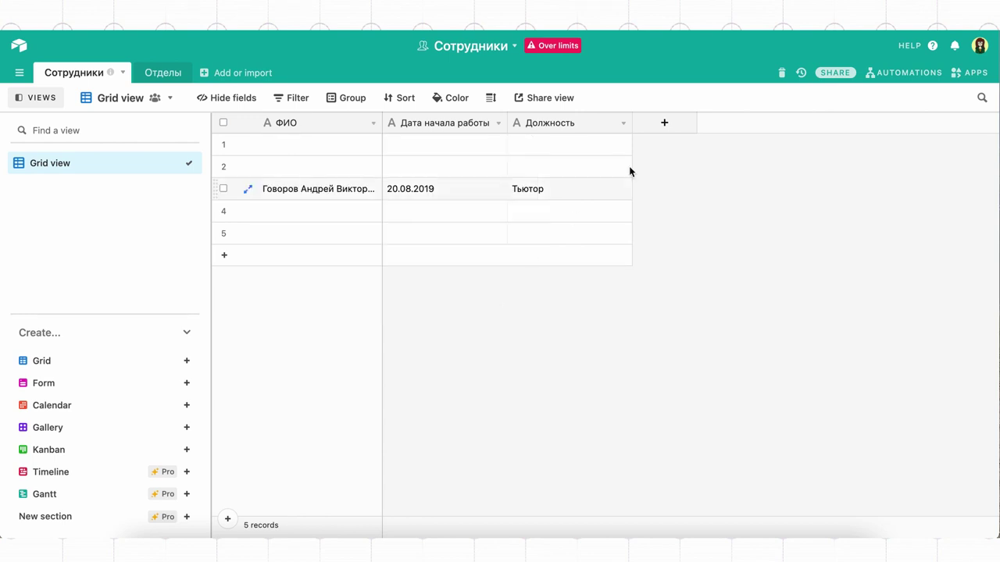
pyautogui.click(676, 128)
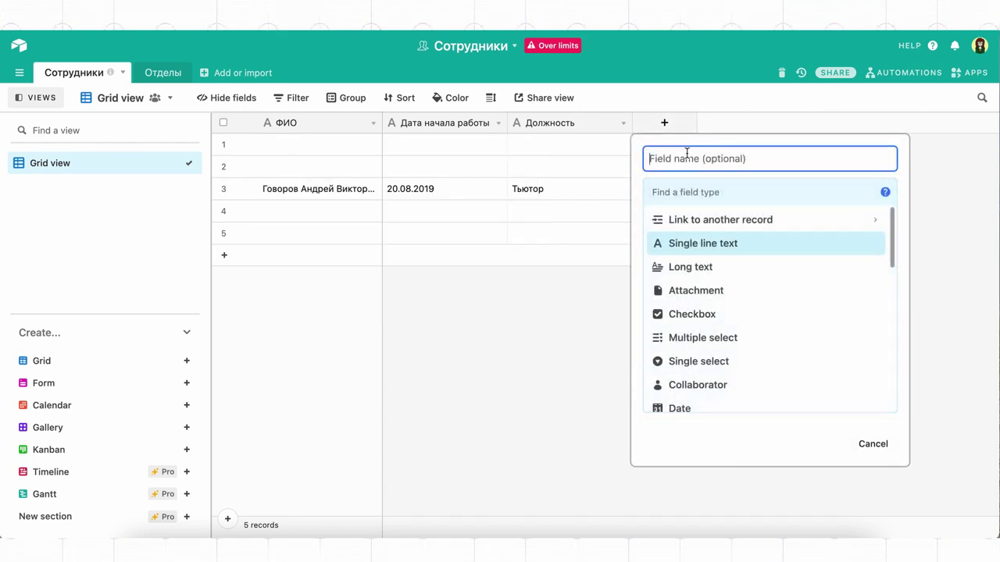
pyautogui.click(695, 267)
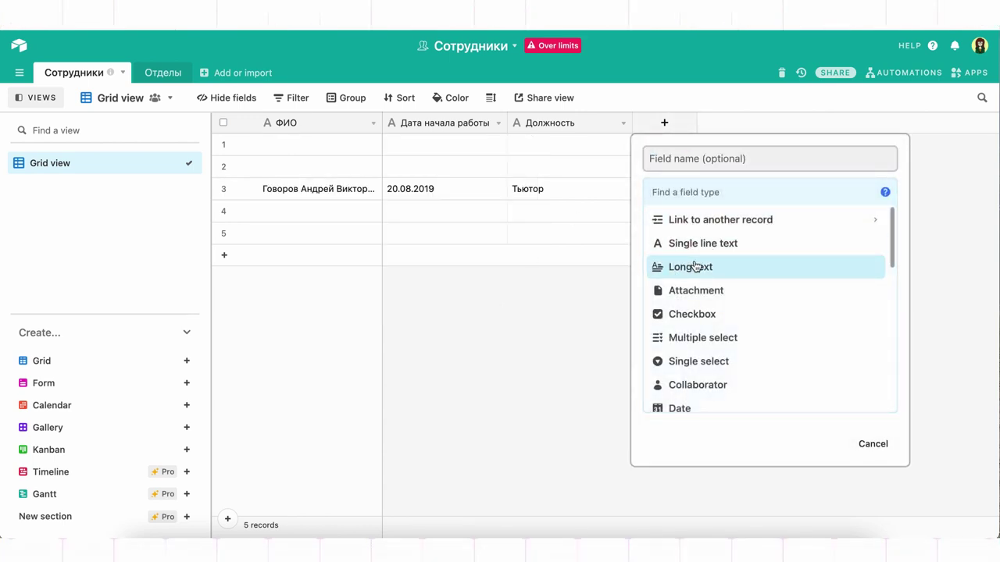
pyautogui.click(695, 267)
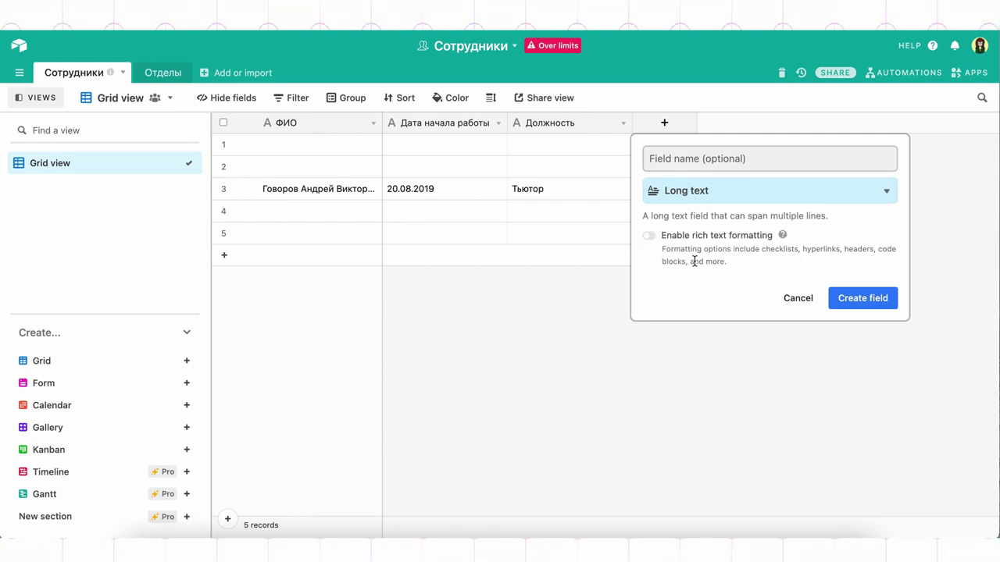
# Name the field 'Свободный комментарий', enable rich text formatting, create it, and select row 3's cell.
pyautogui.click(687, 160)
pyautogui.write('Свободный комментарий')
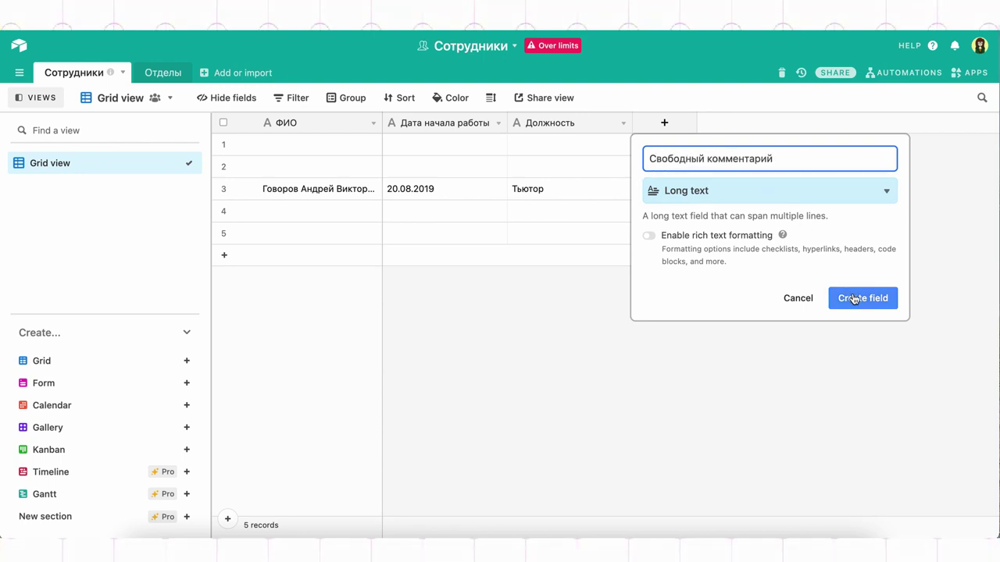
pyautogui.click(750, 237)
pyautogui.click(851, 296)
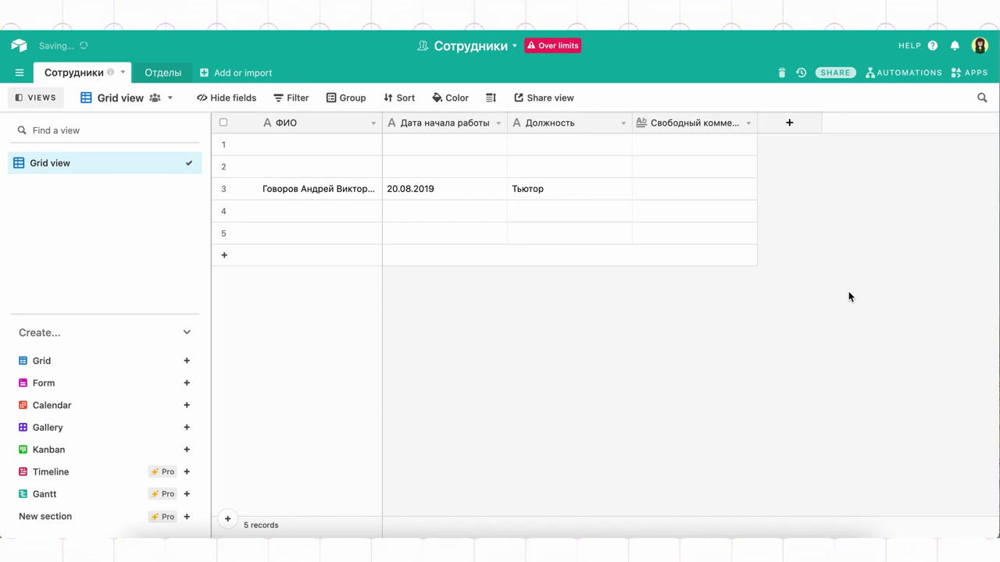
pyautogui.click(660, 188)
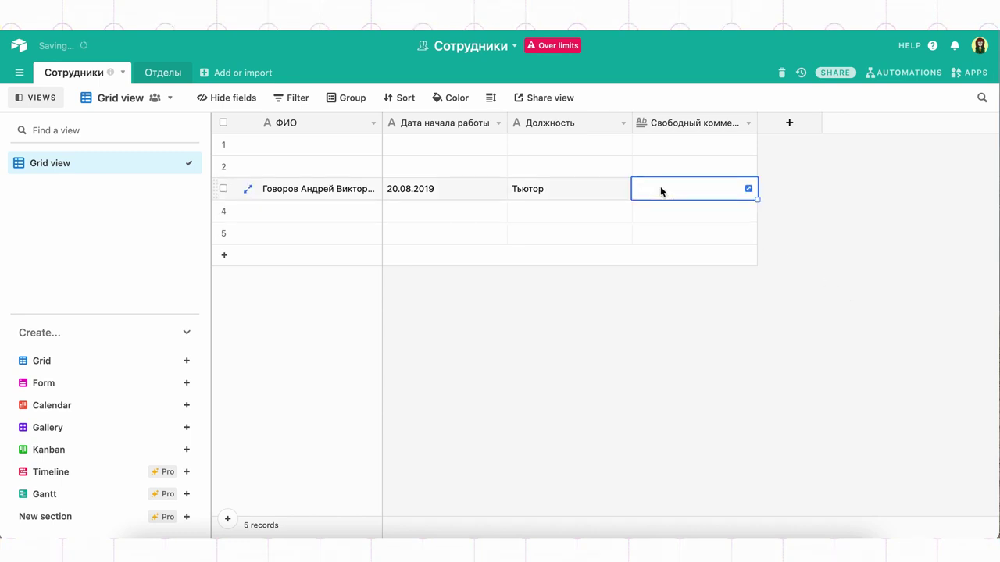
# @-mention a collaborator in row 3's expanded Свободный комментарий cell, then close the editor.
pyautogui.click(748, 189)
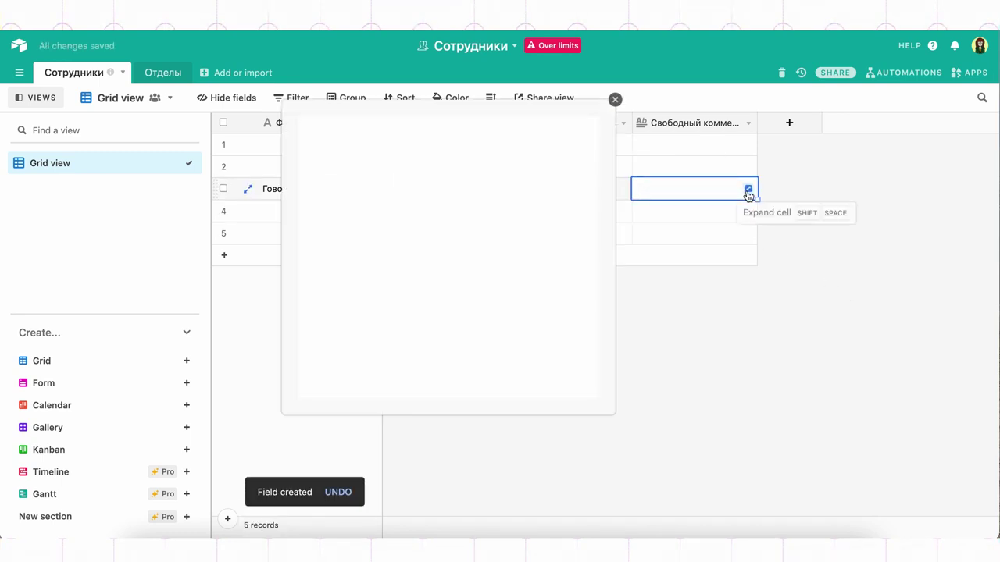
pyautogui.click(496, 164)
pyautogui.moveTo(304, 137)
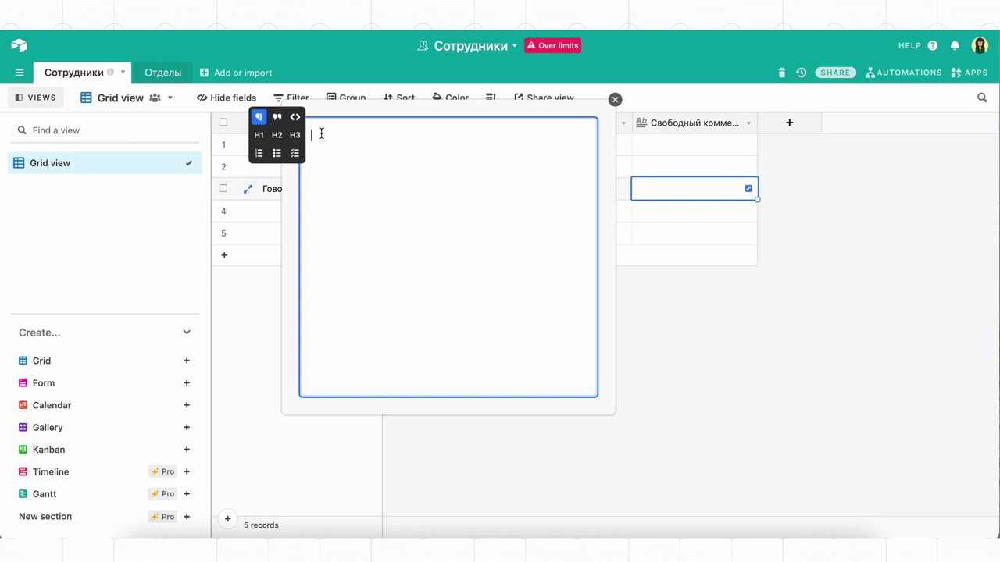
pyautogui.write('@')
pyautogui.click(353, 181)
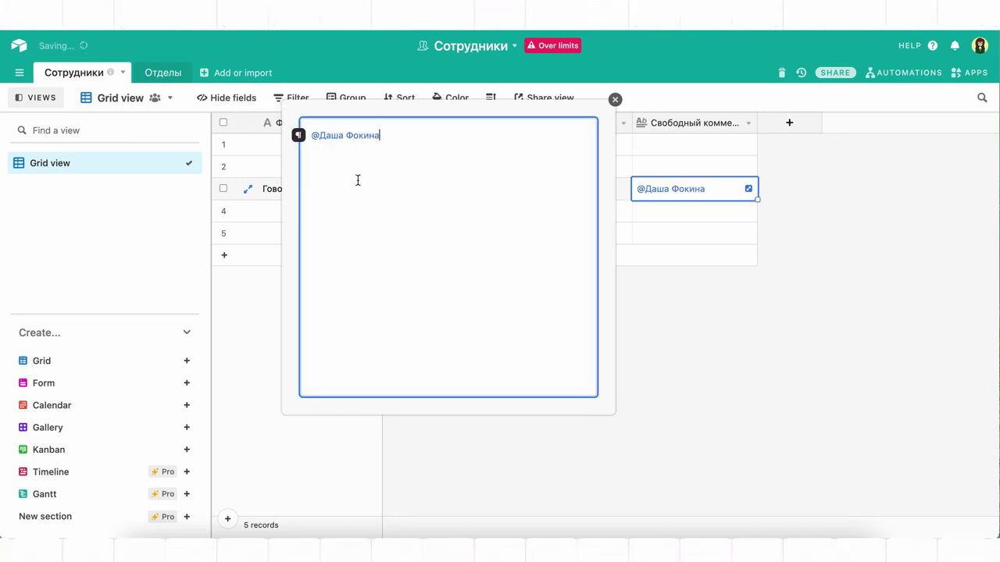
pyautogui.click(676, 256)
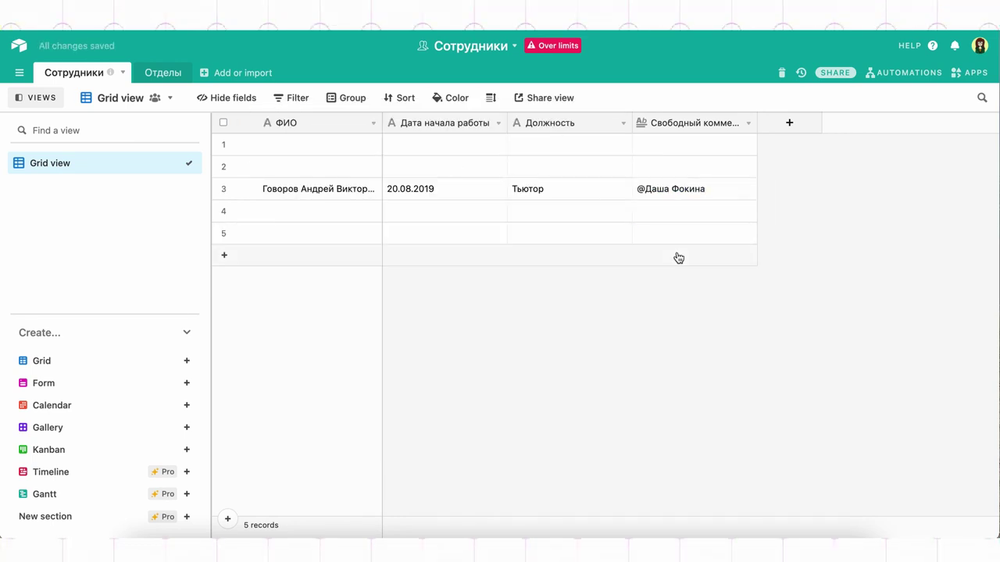
pyautogui.click(707, 192)
# Add a Phone number field named 'Телефон'.
pyautogui.click(789, 123)
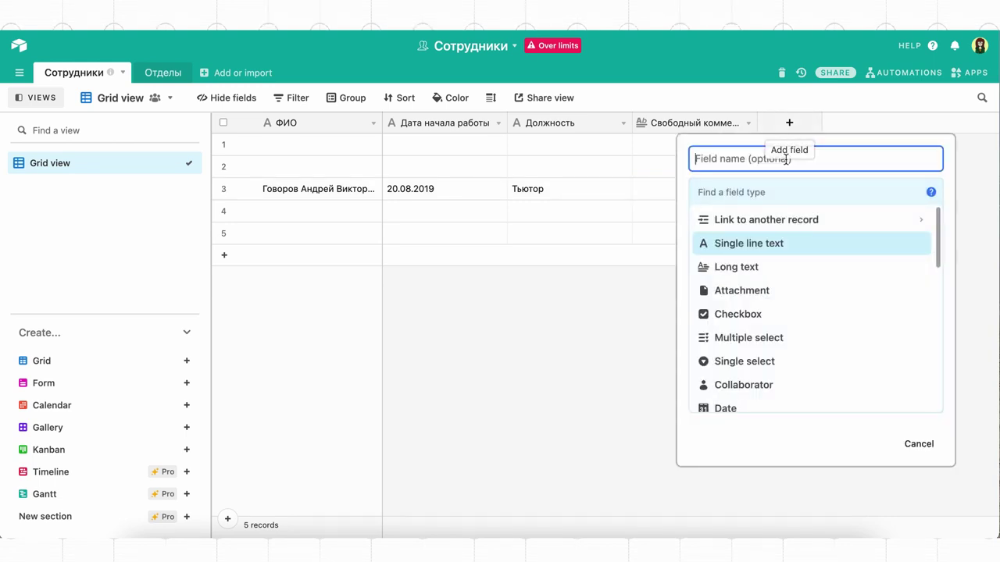
pyautogui.scroll(-3, 774, 339)
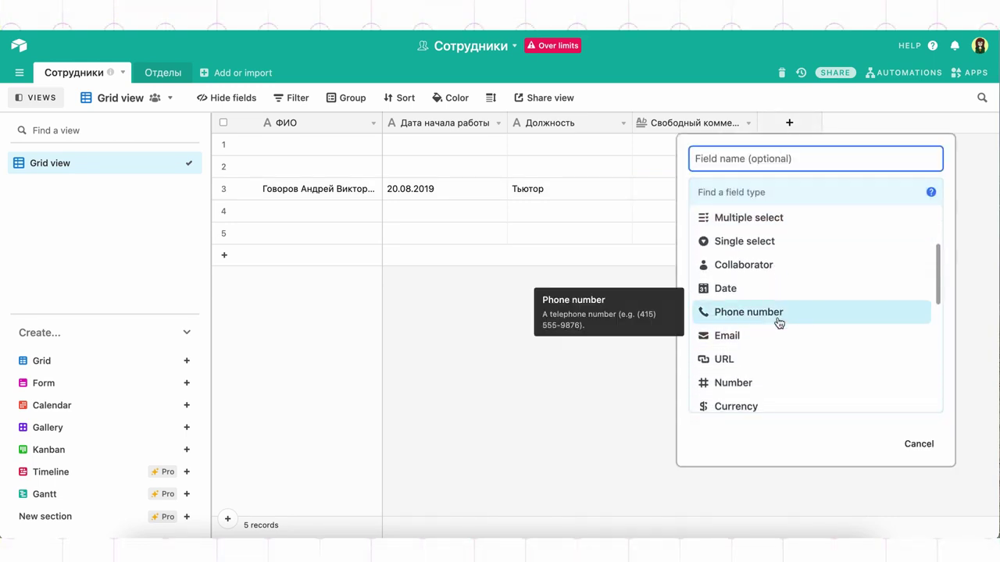
pyautogui.click(778, 320)
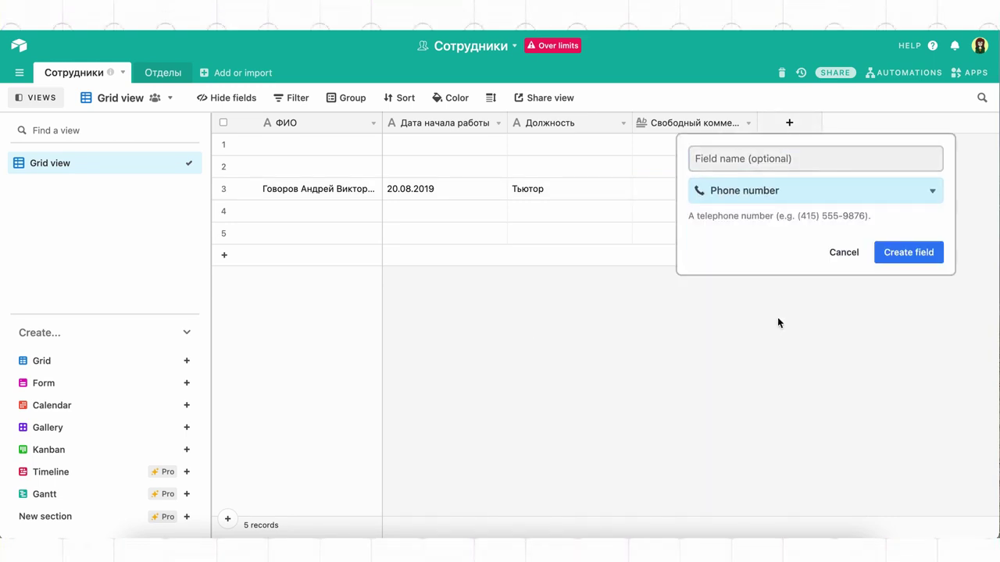
pyautogui.click(755, 163)
pyautogui.write('T')
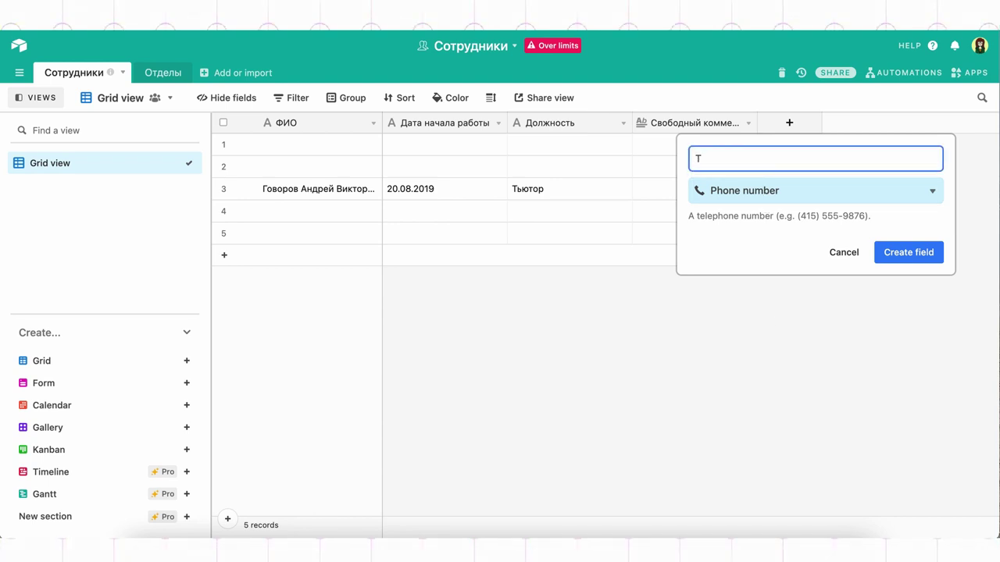
pyautogui.click(938, 252)
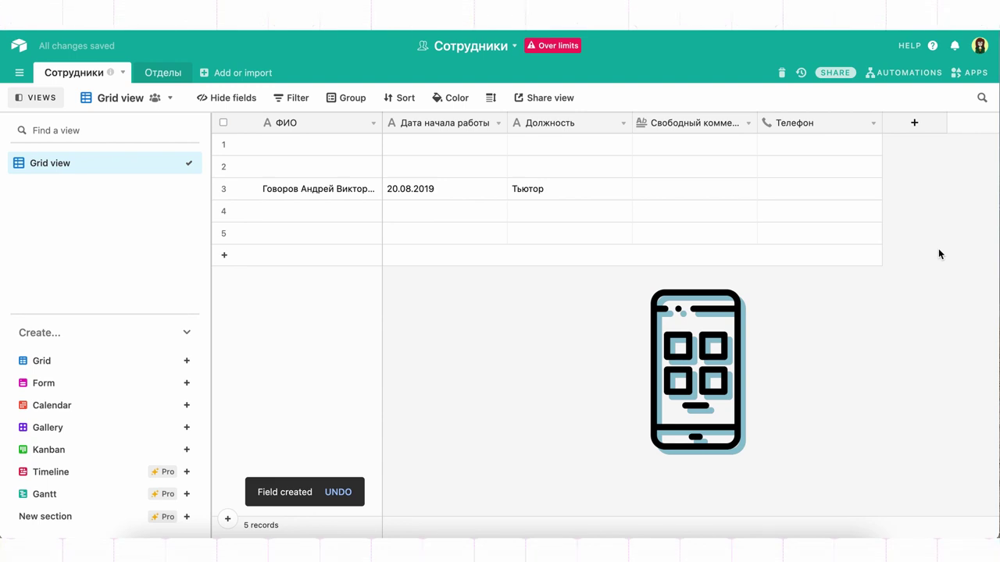
# Add an Email field named 'Почта'.
pyautogui.click(929, 135)
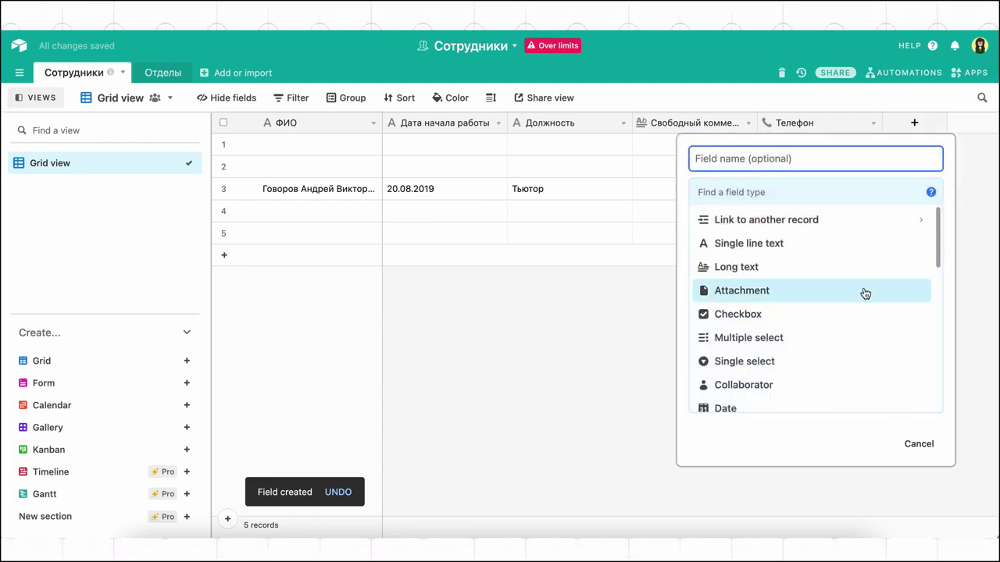
pyautogui.scroll(-2, 851, 351)
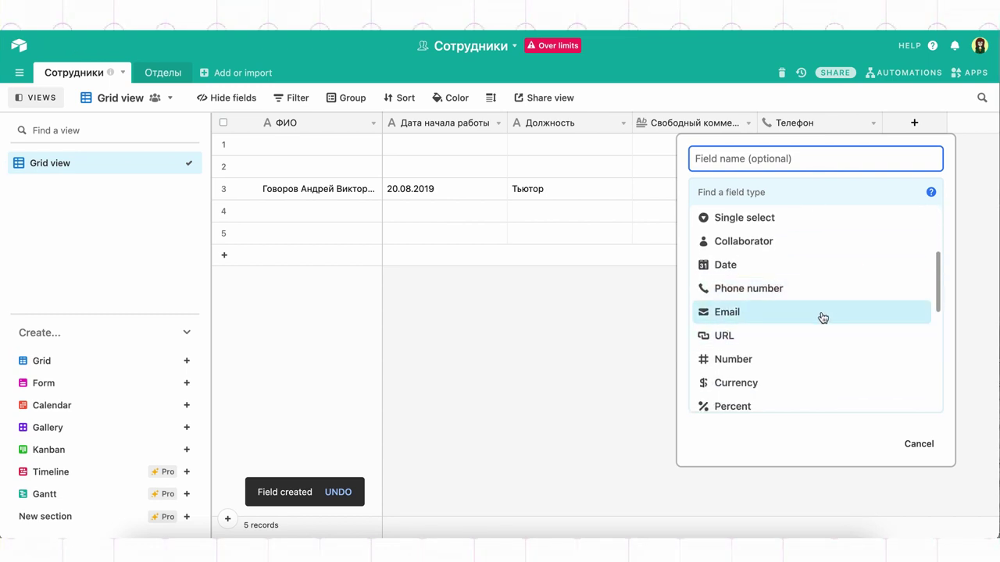
pyautogui.click(821, 316)
pyautogui.write('Почта')
pyautogui.click(897, 252)
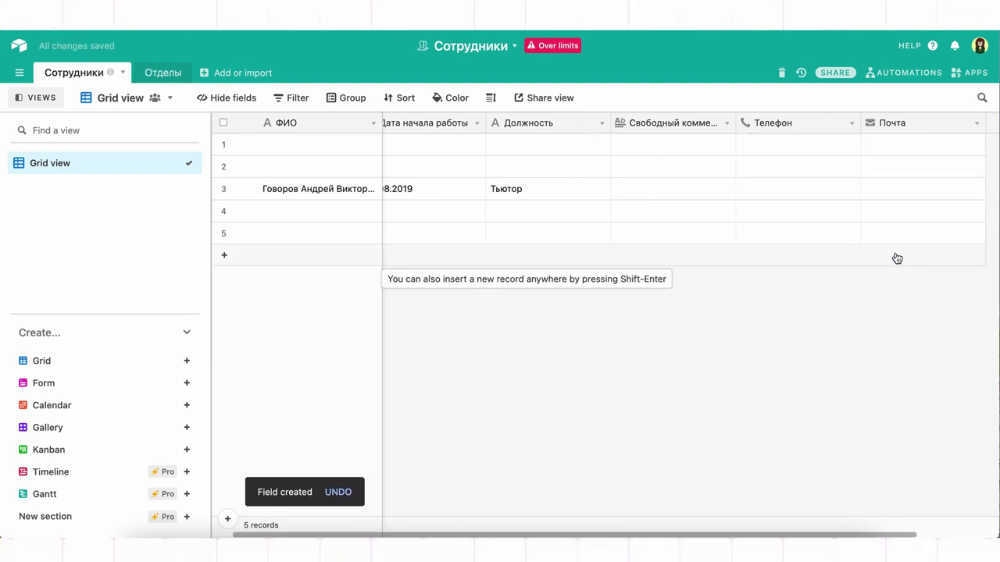
pyautogui.hscroll(3, 899, 234)
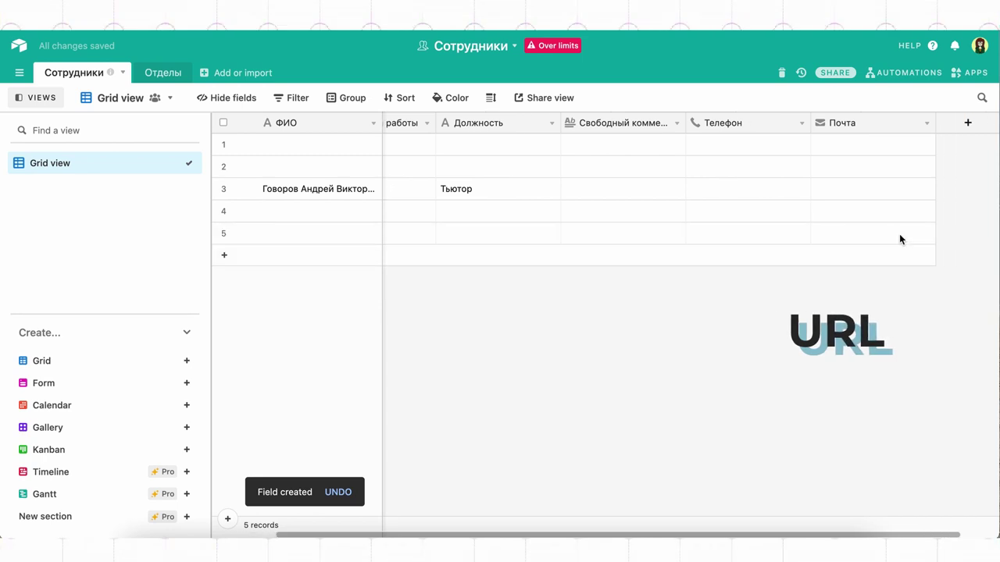
# Add a URL field named 'Соцсеть' after Почта.
pyautogui.click(925, 125)
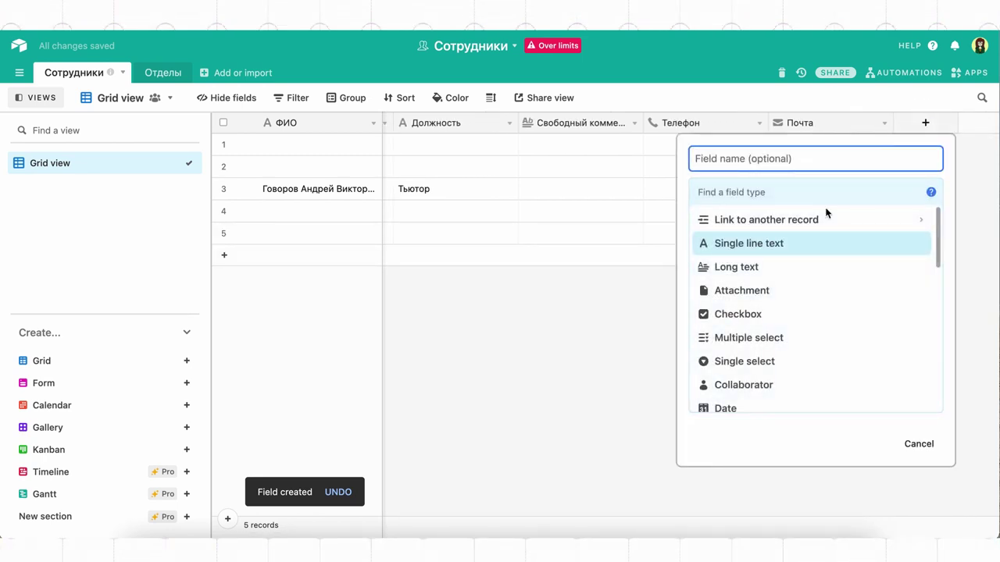
pyautogui.scroll(-3, 817, 361)
pyautogui.click(812, 343)
pyautogui.click(789, 160)
pyautogui.write('Соцсеть')
pyautogui.click(892, 264)
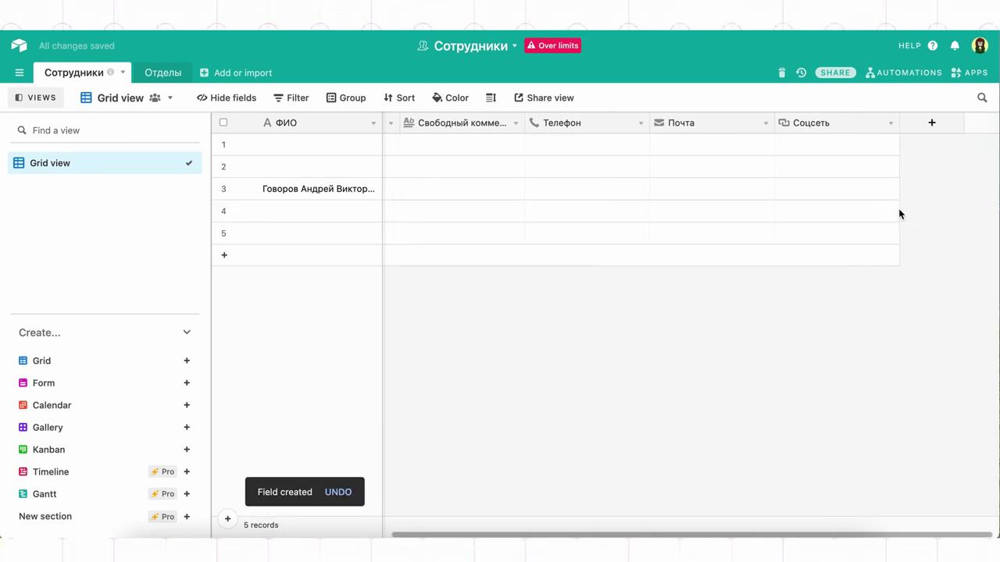
pyautogui.click(931, 123)
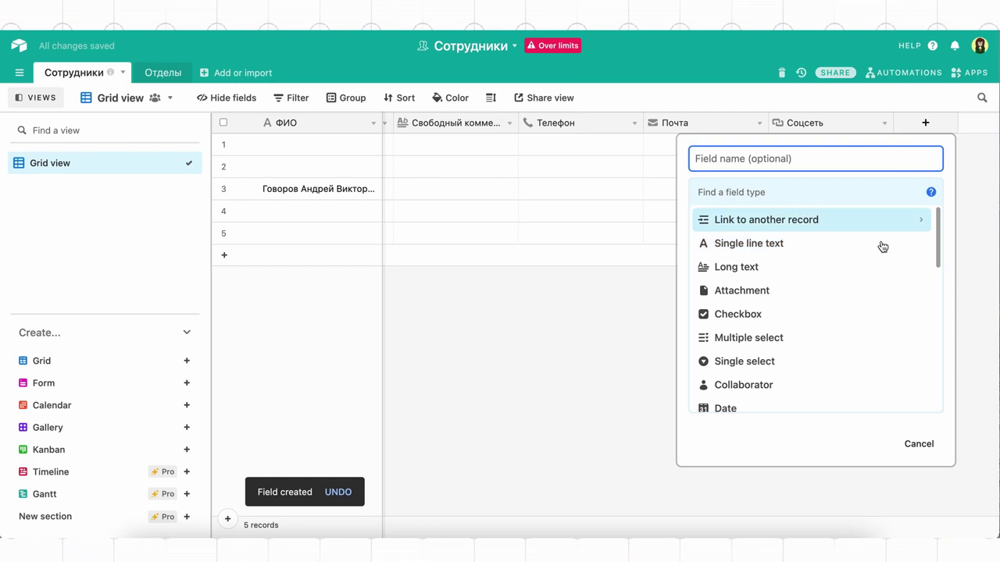
# Create a Date field 'Дата рождения' in Friendly format with the time option left off.
pyautogui.scroll(-1, 832, 339)
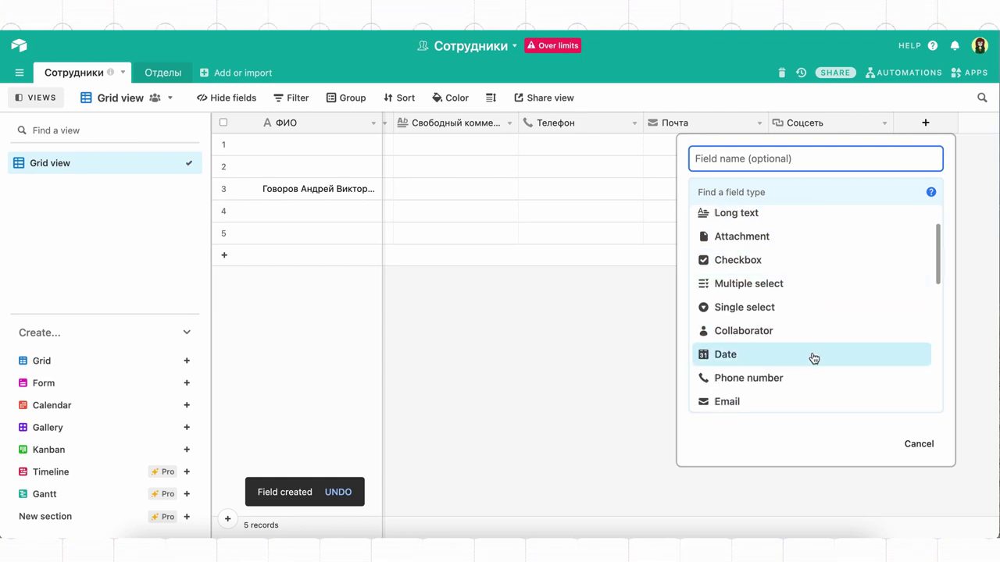
pyautogui.click(813, 358)
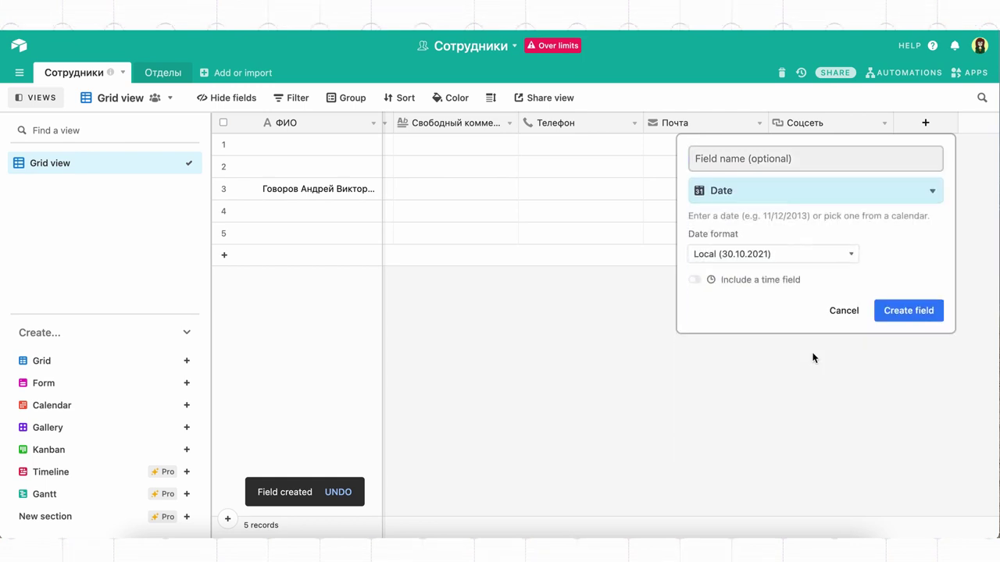
pyautogui.click(825, 161)
pyautogui.write('Дата')
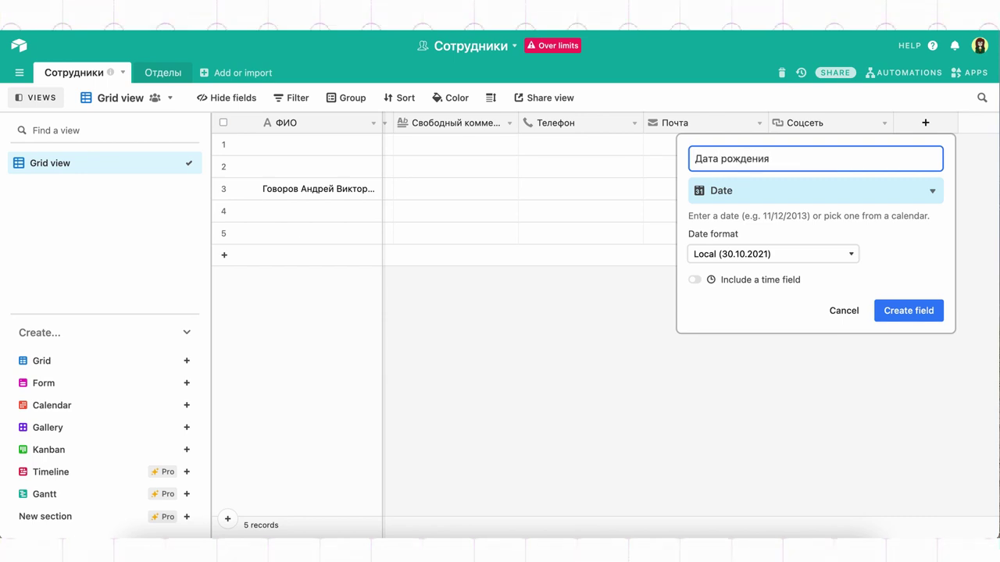
pyautogui.write(' рождения')
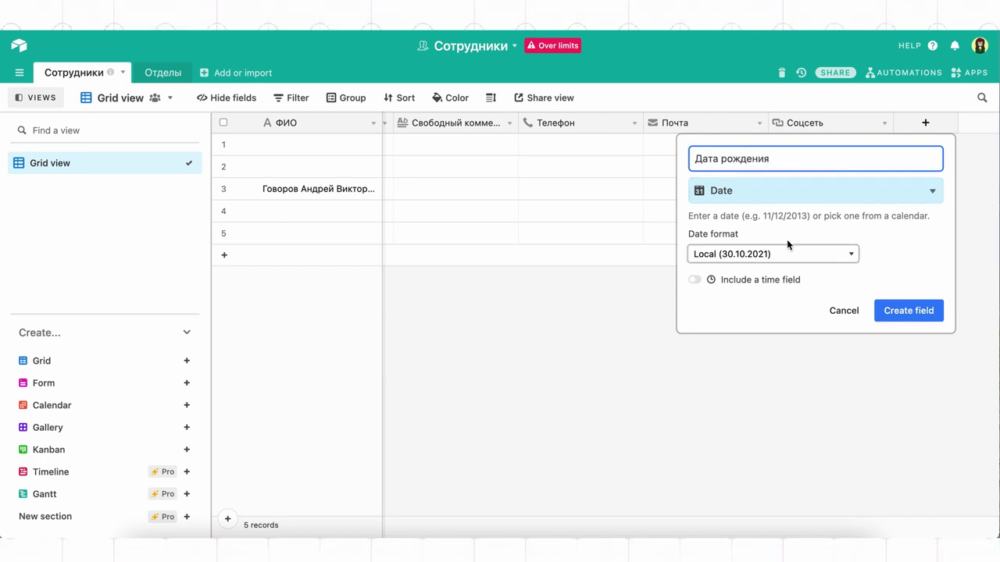
pyautogui.click(785, 258)
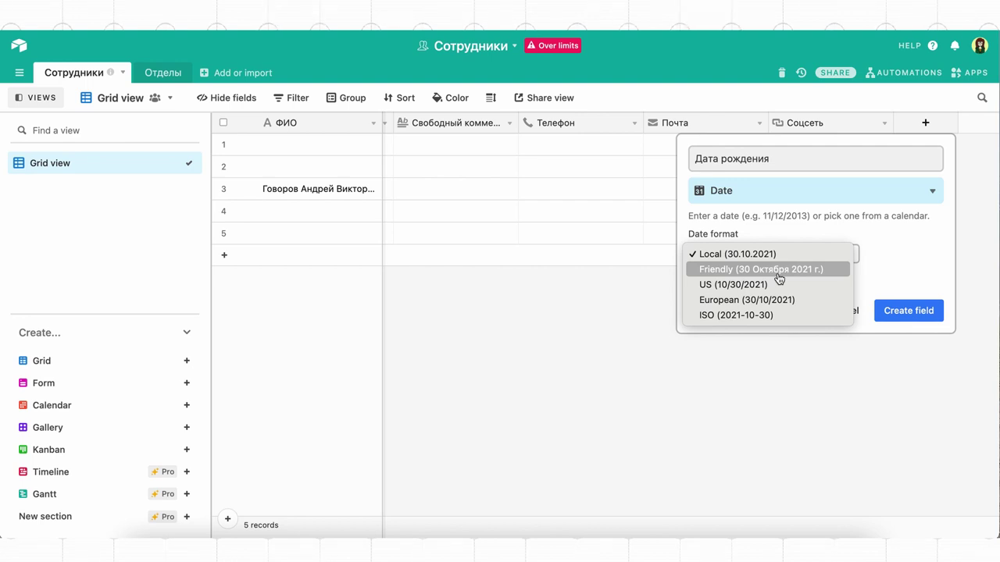
pyautogui.click(778, 269)
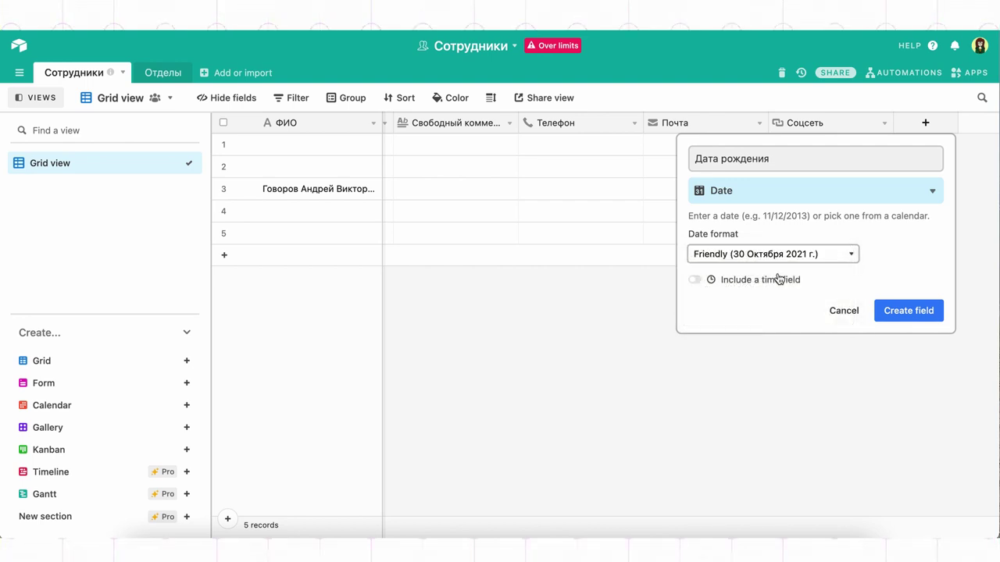
pyautogui.click(769, 291)
pyautogui.click(759, 320)
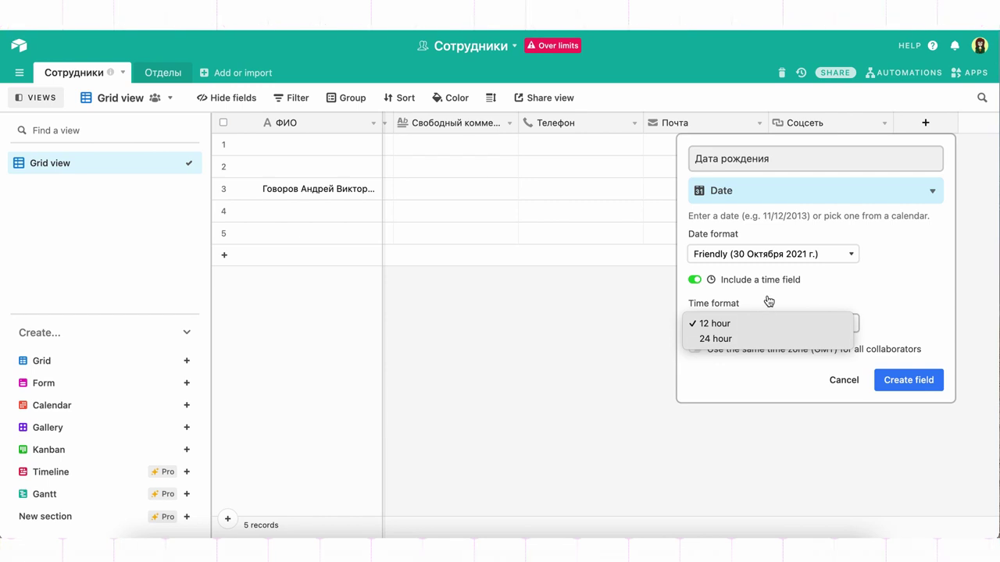
pyautogui.click(767, 301)
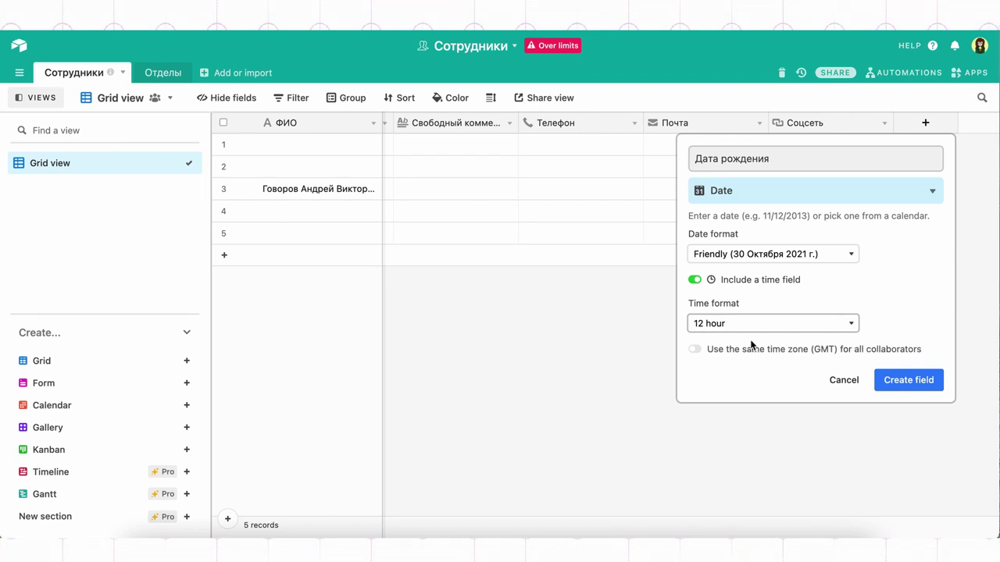
pyautogui.click(701, 283)
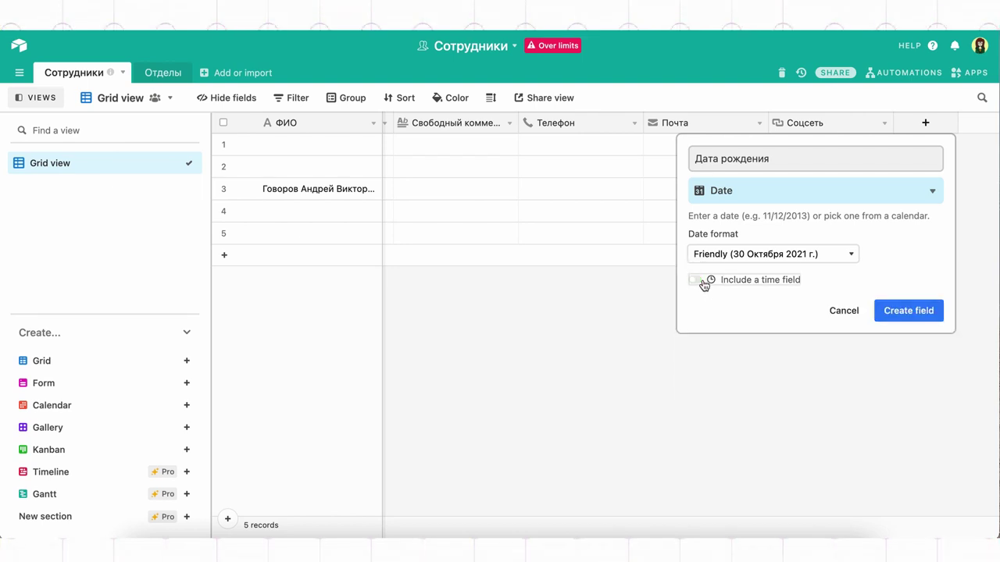
pyautogui.click(887, 312)
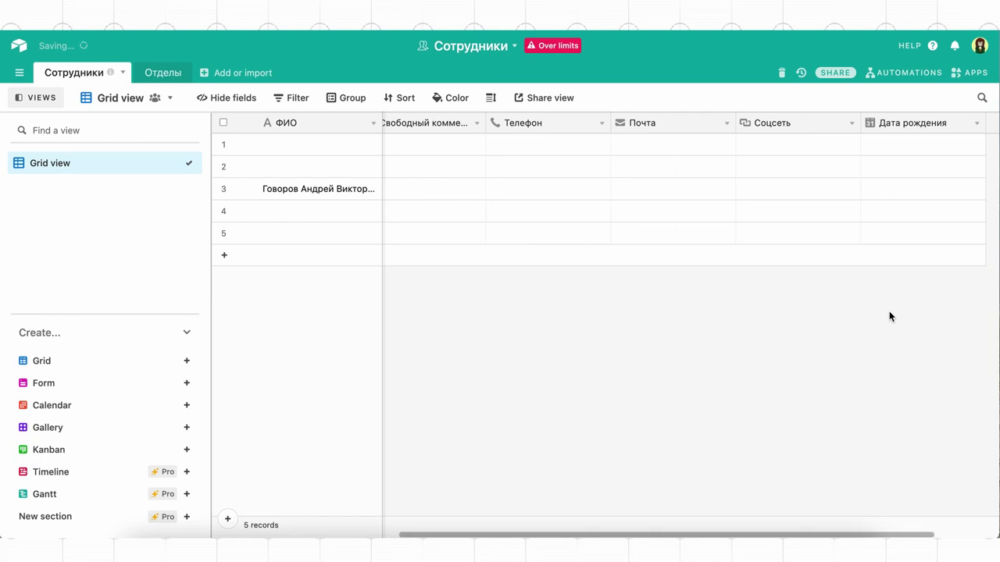
pyautogui.hscroll(2, 903, 224)
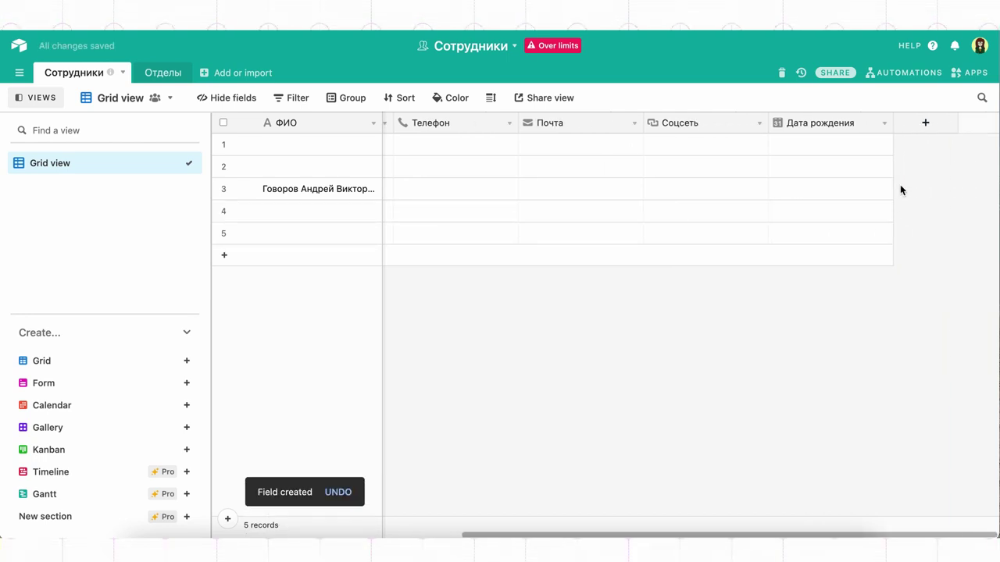
# Enter 5 января 1984 as row 2's Дата рождения.
pyautogui.click(867, 167)
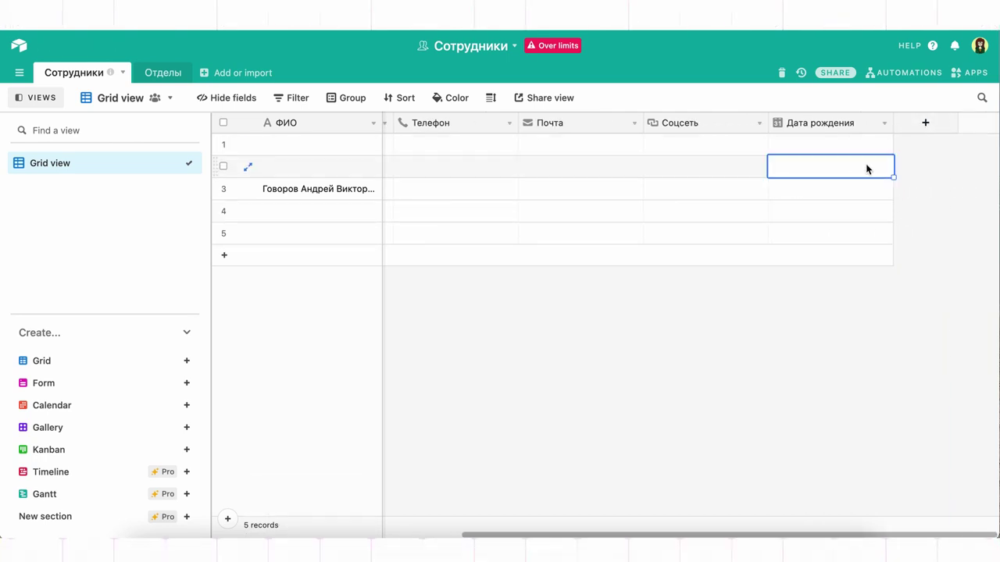
pyautogui.click(866, 167)
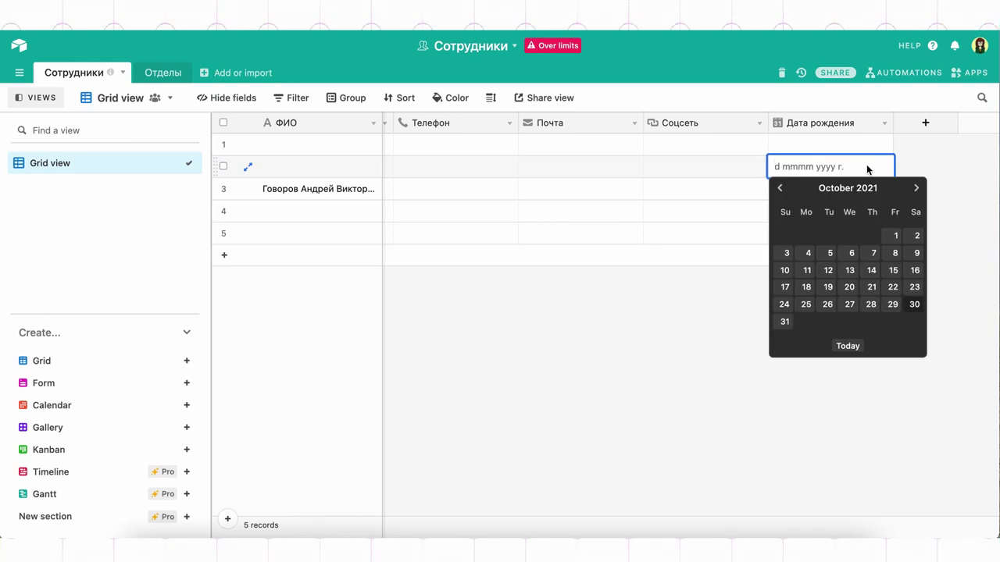
pyautogui.write('5 января')
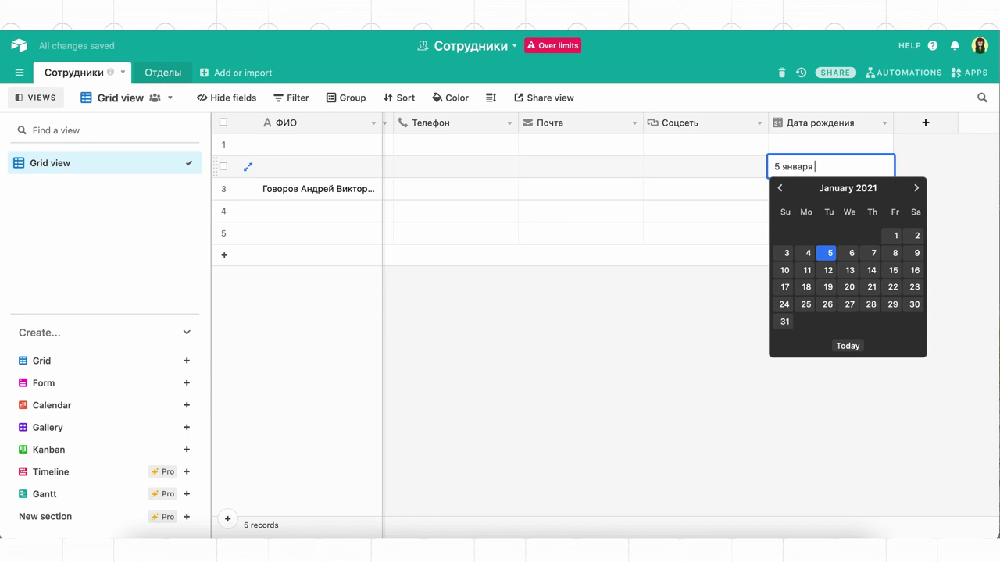
pyautogui.write(' 1984')
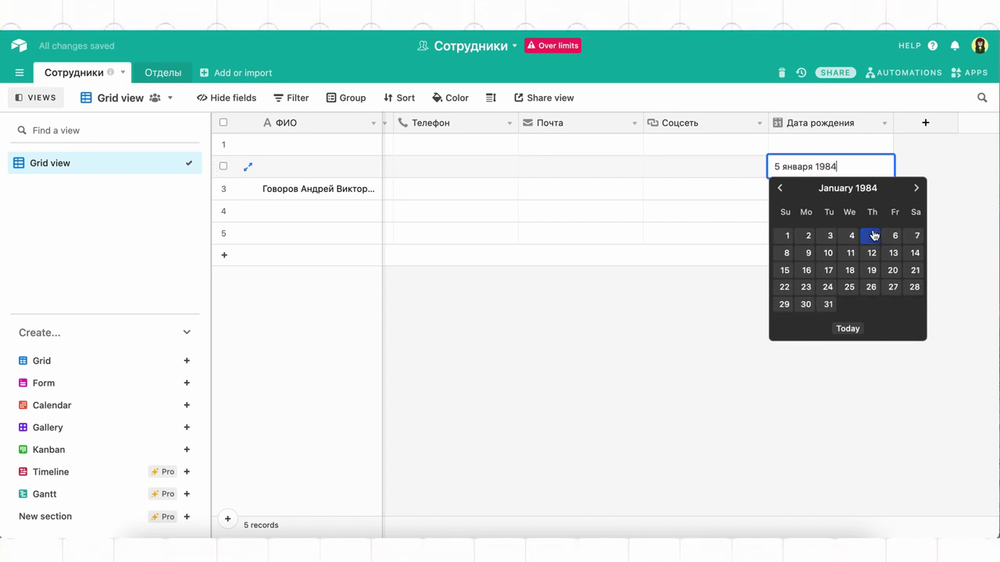
pyautogui.click(873, 237)
pyautogui.click(937, 127)
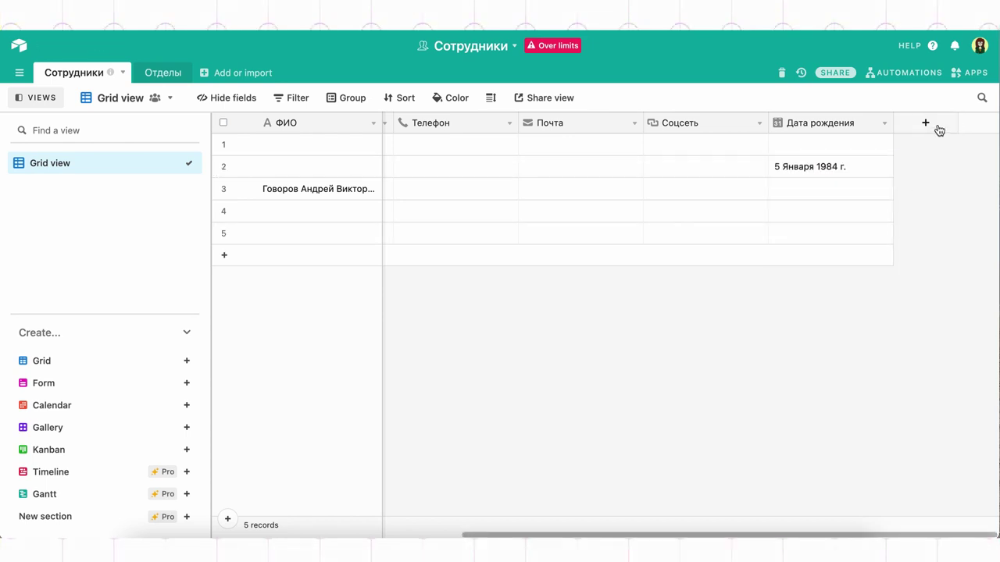
pyautogui.scroll(-3, 807, 344)
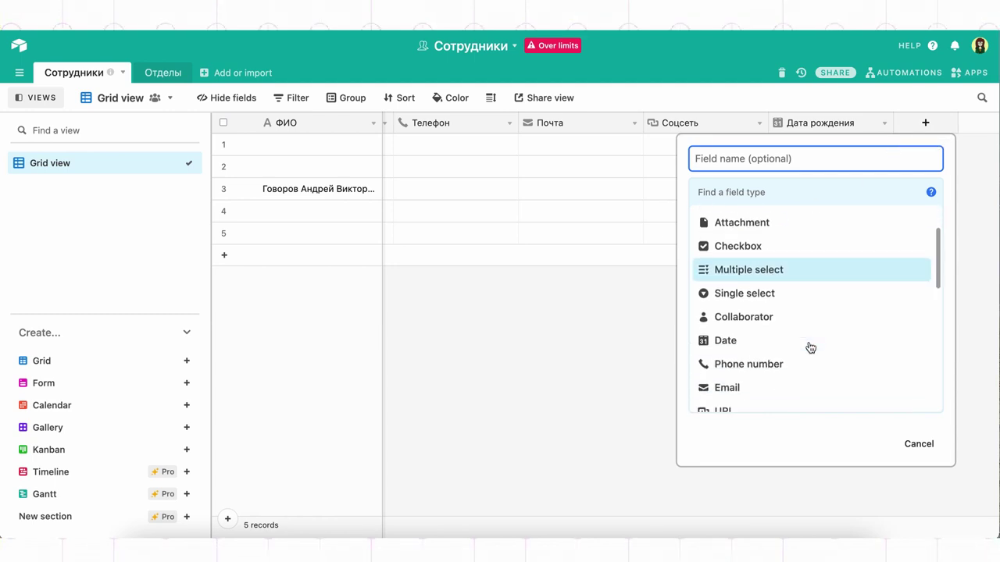
pyautogui.scroll(-4, 810, 347)
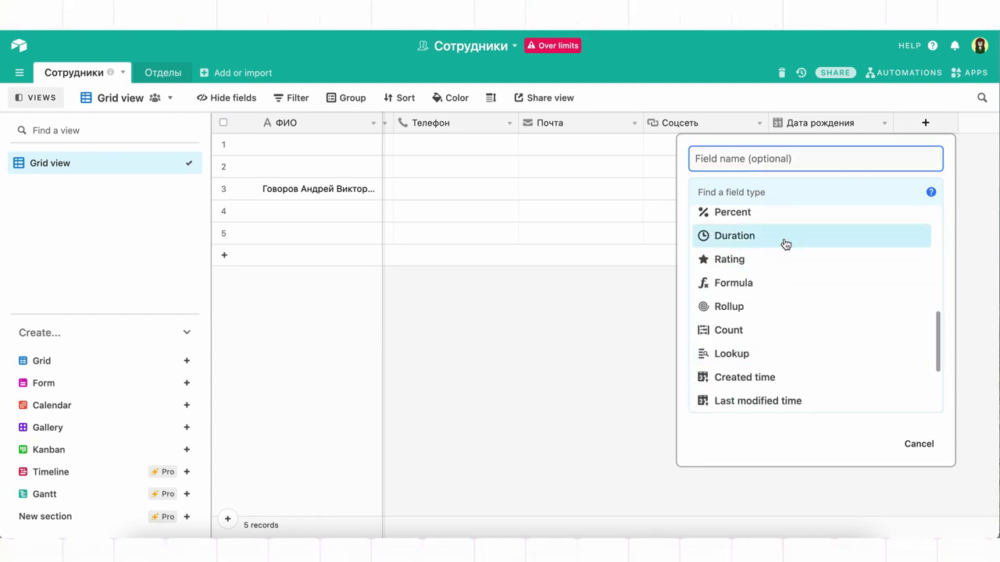
pyautogui.click(784, 240)
pyautogui.click(786, 254)
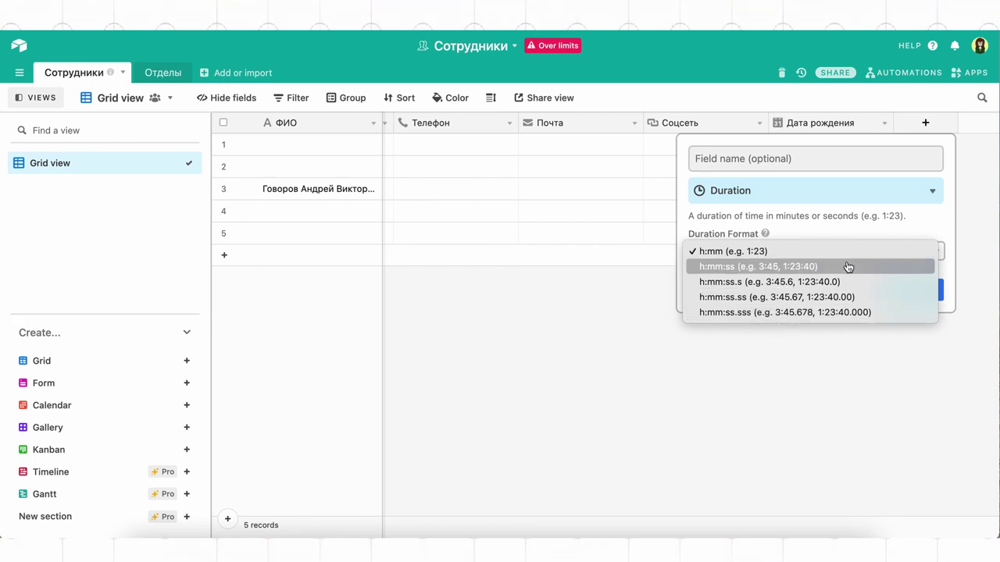
pyautogui.click(898, 230)
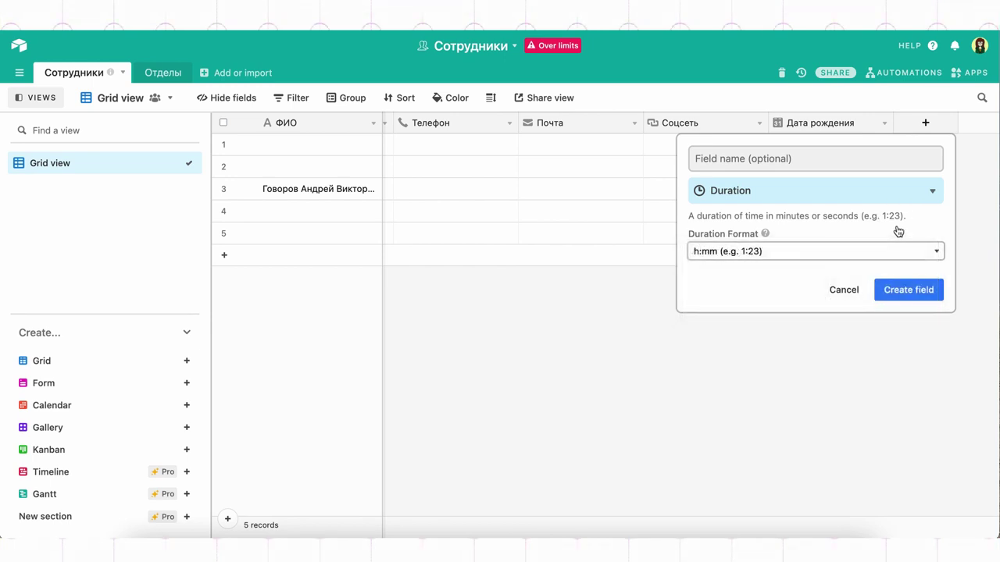
pyautogui.click(850, 290)
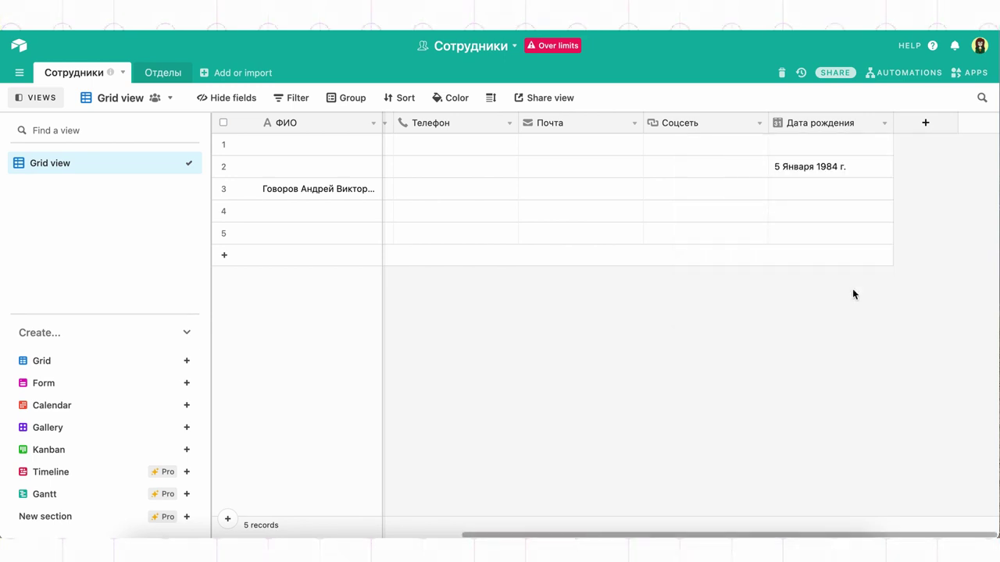
# Add a Created time field 'Время создания' and confirm row 4's timestamp isn't editable.
pyautogui.click(942, 131)
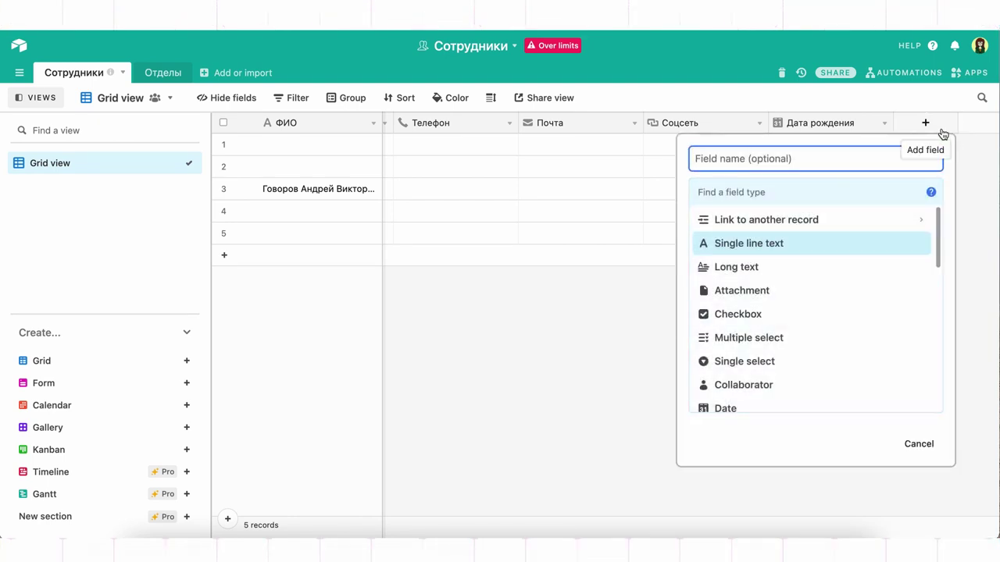
pyautogui.scroll(-5, 784, 415)
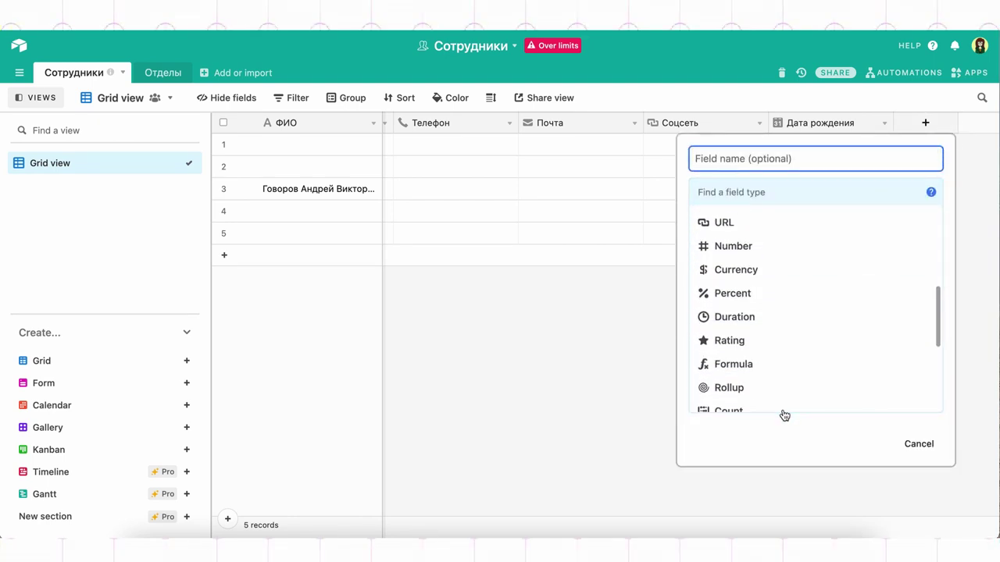
pyautogui.scroll(-1, 784, 415)
pyautogui.click(790, 336)
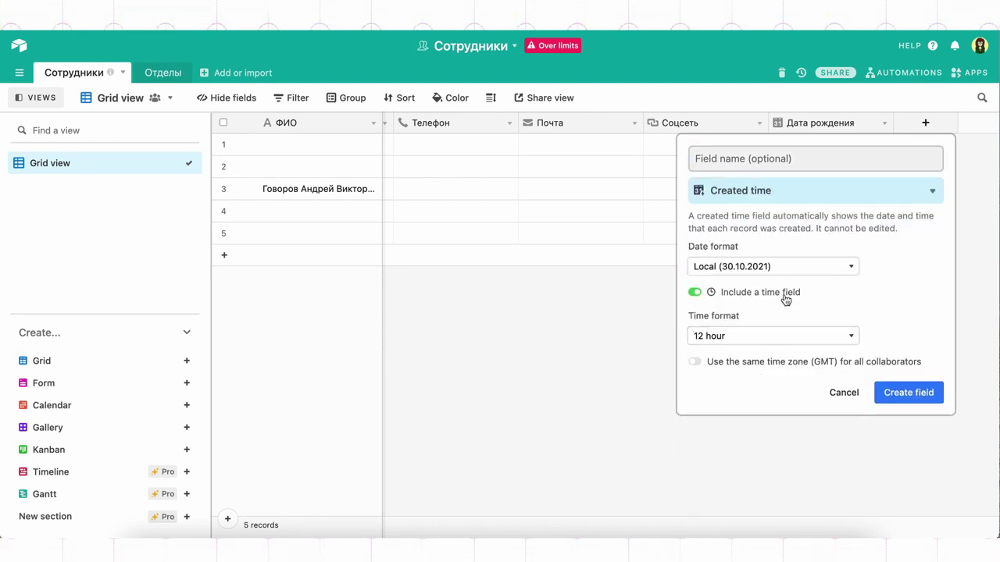
pyautogui.click(794, 152)
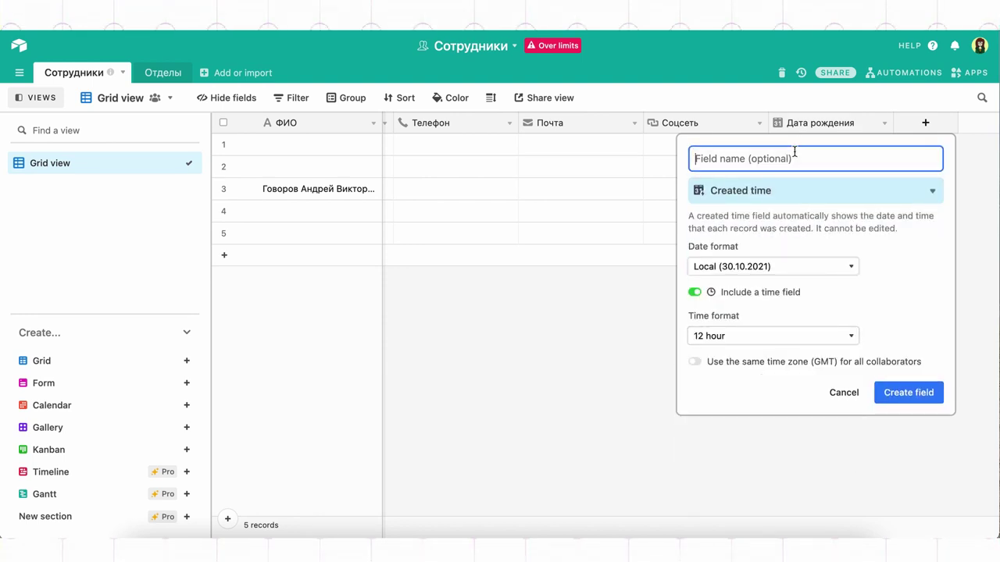
pyautogui.write('Время создания')
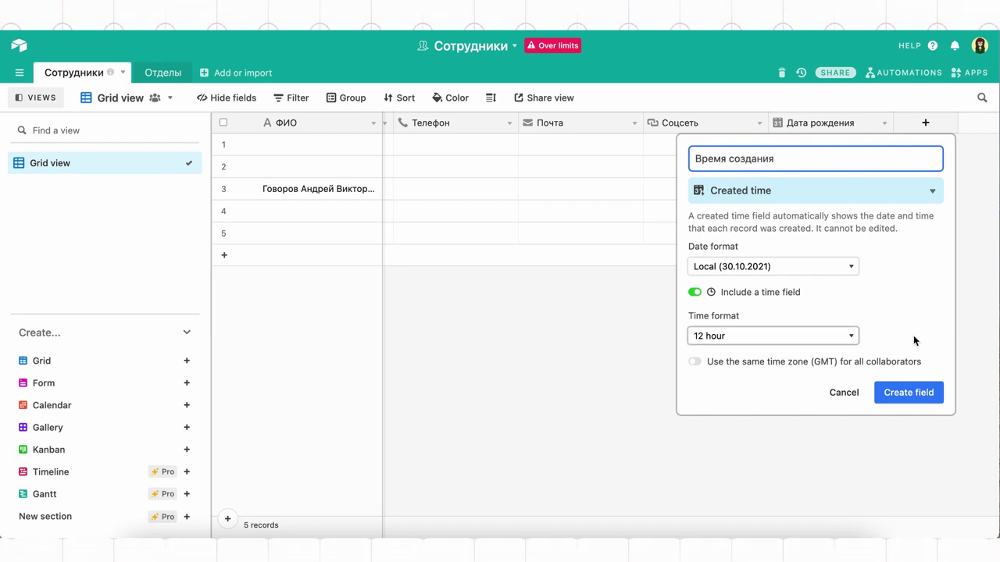
pyautogui.click(910, 395)
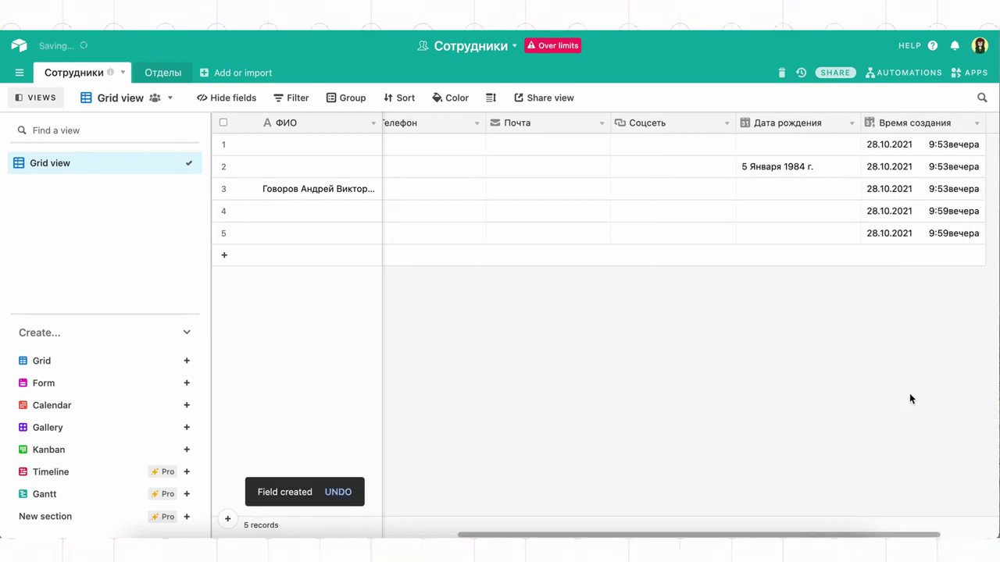
pyautogui.click(905, 218)
pyautogui.click(906, 218)
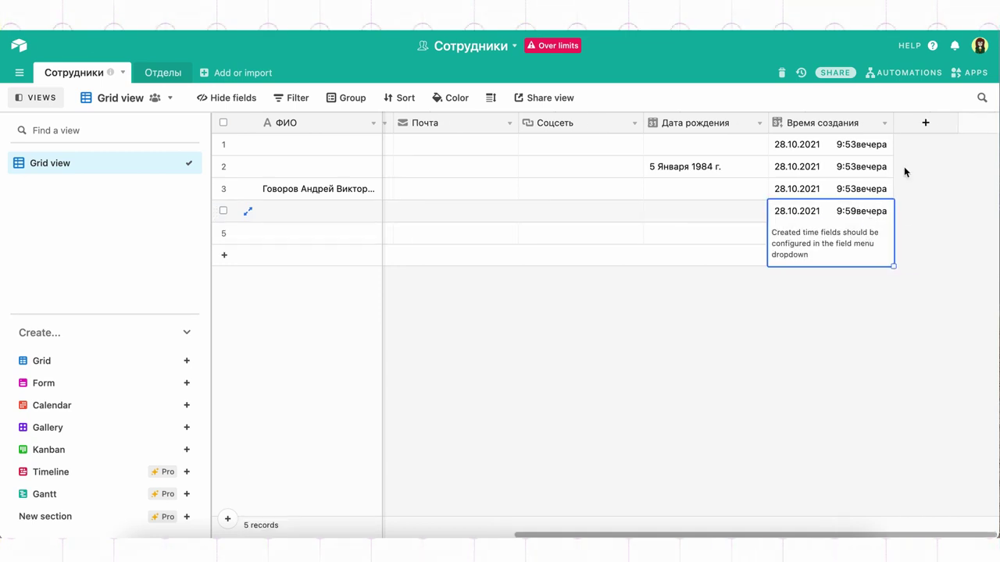
pyautogui.click(927, 125)
# Make the new field Last modified time with Friendly date format and 24-hour time.
pyautogui.scroll(-8, 819, 350)
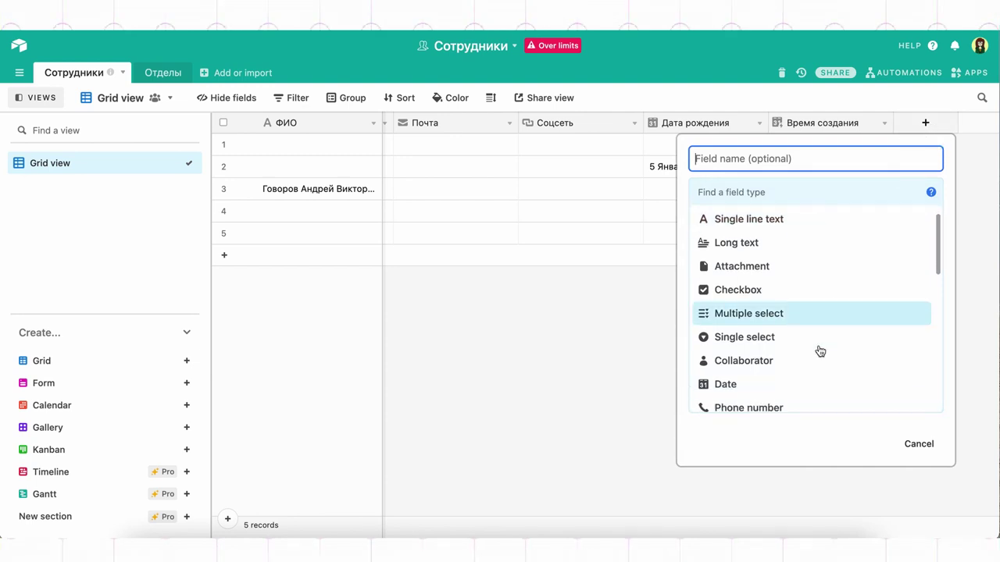
pyautogui.scroll(-3, 819, 351)
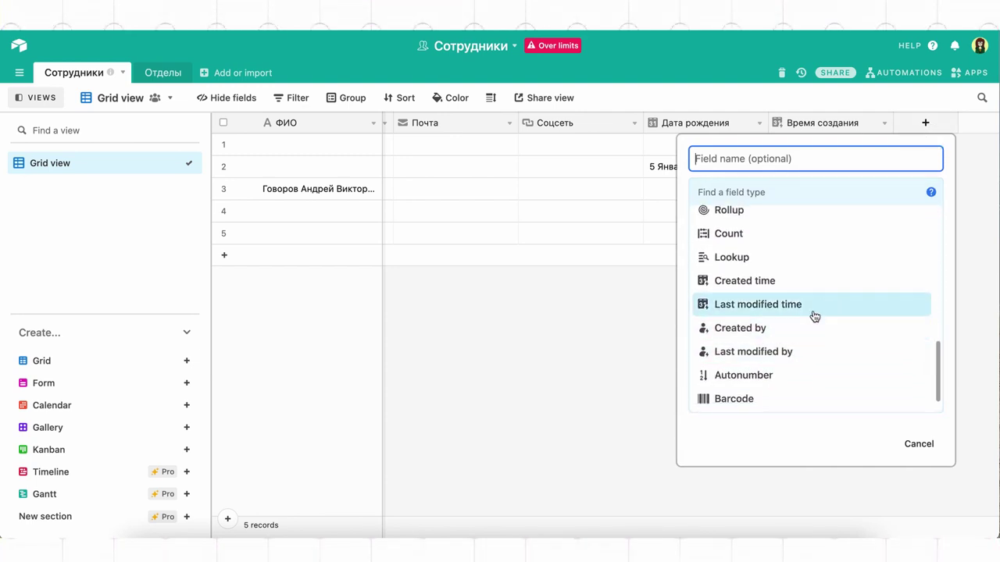
pyautogui.click(814, 315)
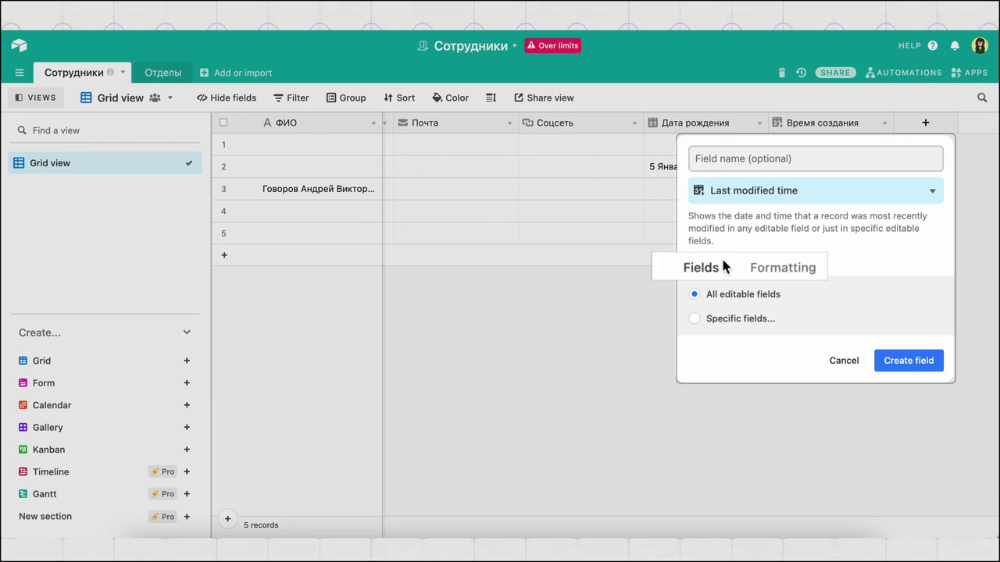
pyautogui.click(787, 267)
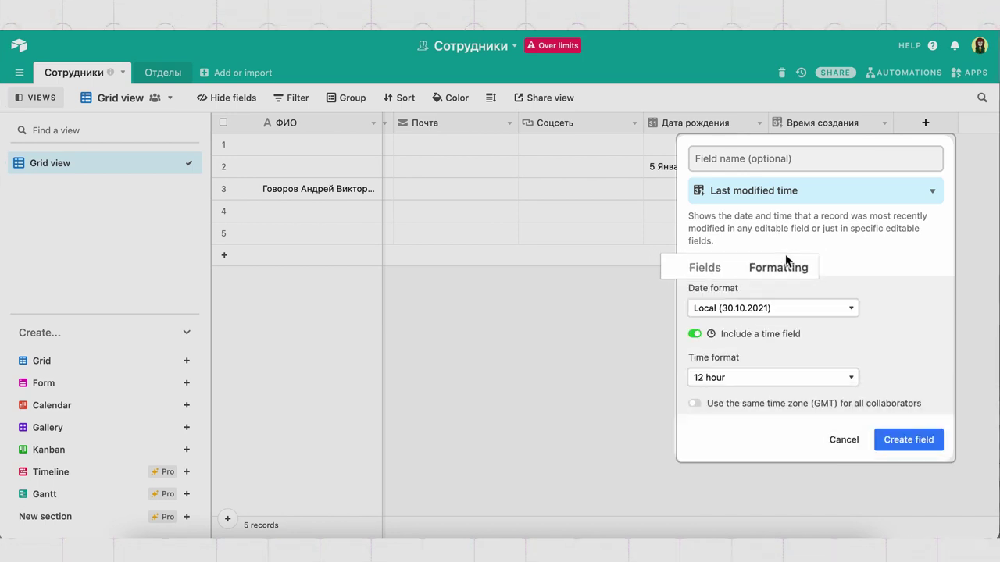
pyautogui.click(775, 309)
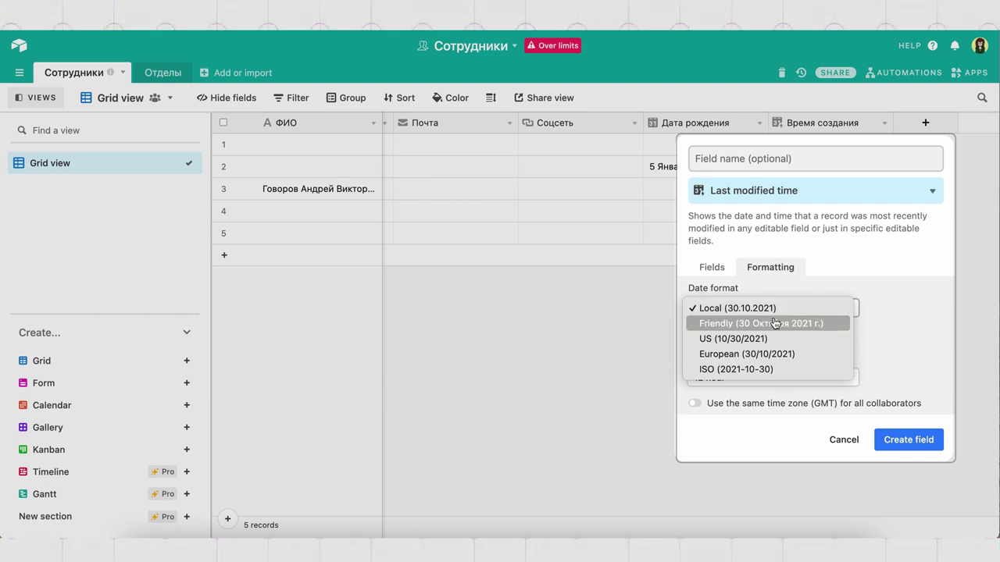
pyautogui.click(774, 322)
pyautogui.click(765, 378)
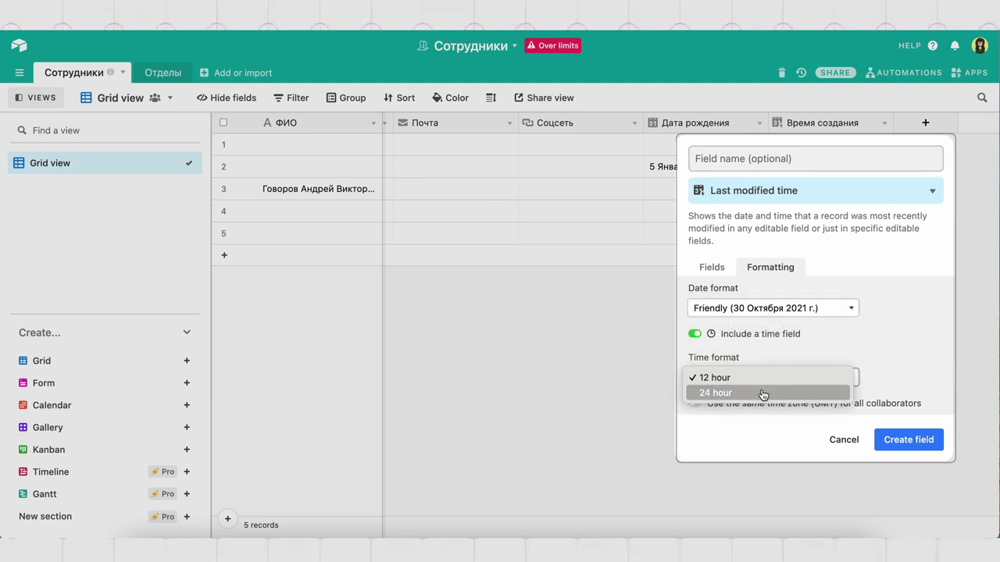
pyautogui.click(762, 395)
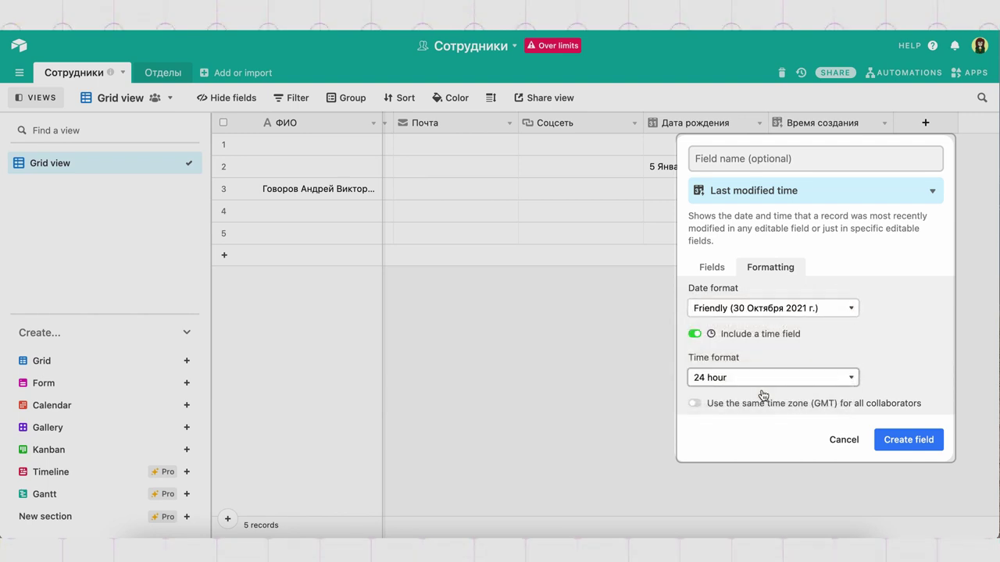
pyautogui.click(705, 268)
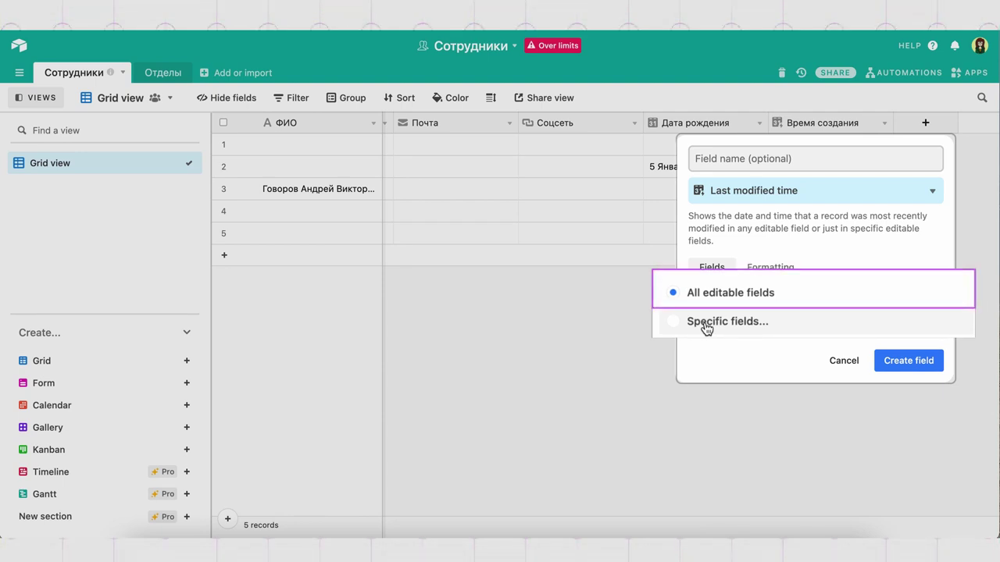
# Track only Телефон and Почта, name it 'Время изменения личных данных', and create it.
pyautogui.click(721, 318)
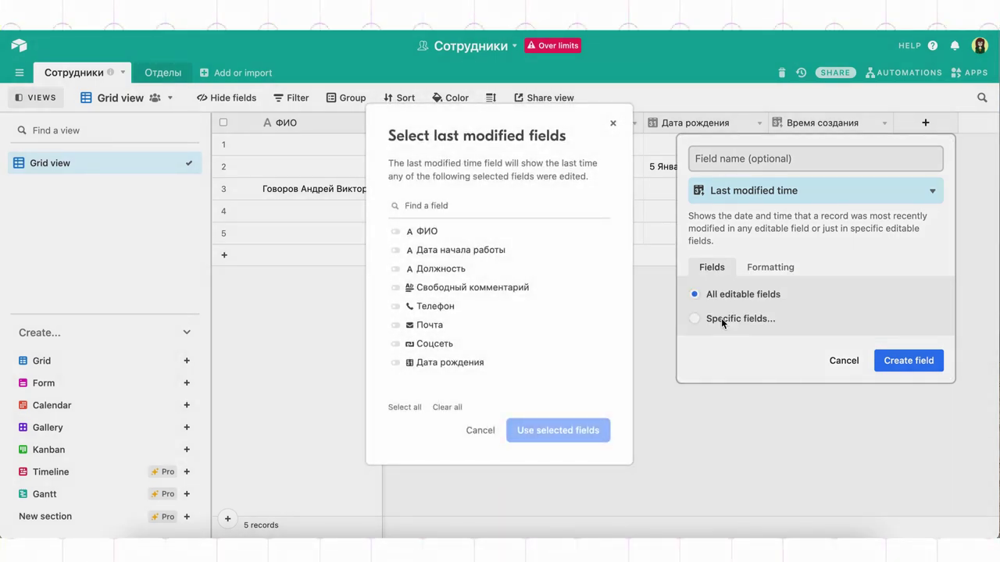
pyautogui.click(460, 307)
pyautogui.click(461, 324)
pyautogui.click(536, 435)
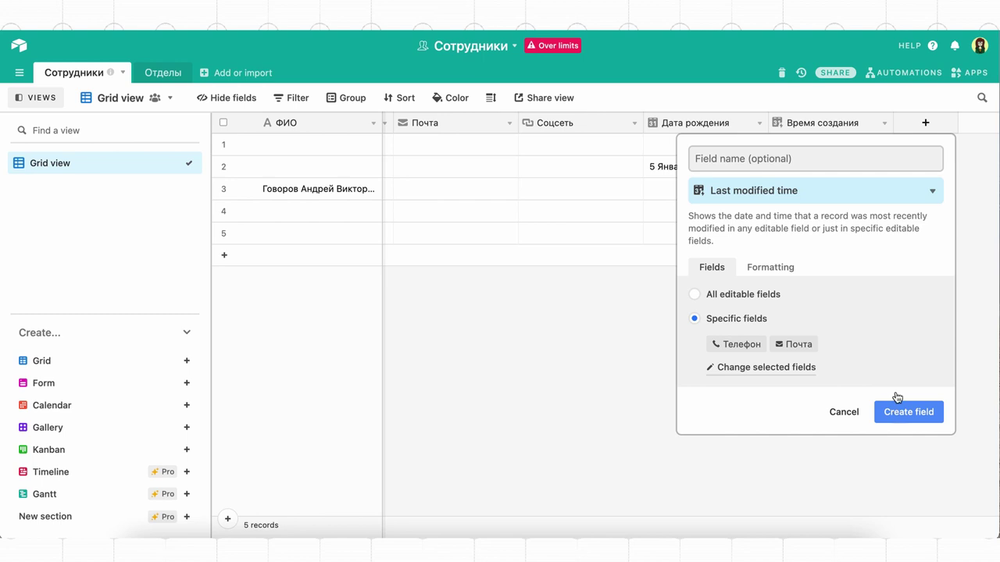
pyautogui.click(870, 159)
pyautogui.write('Время изменения личных данных')
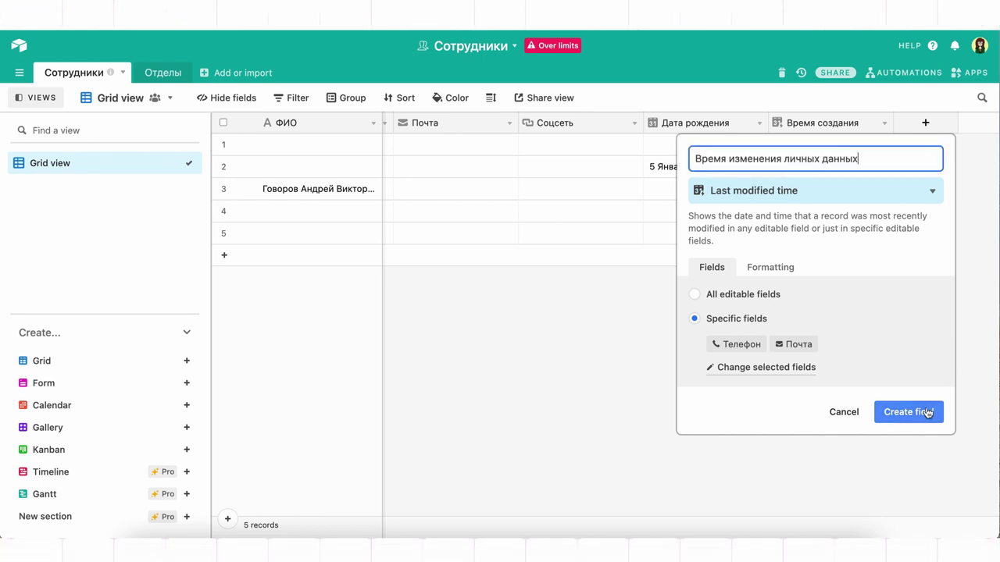
pyautogui.click(922, 417)
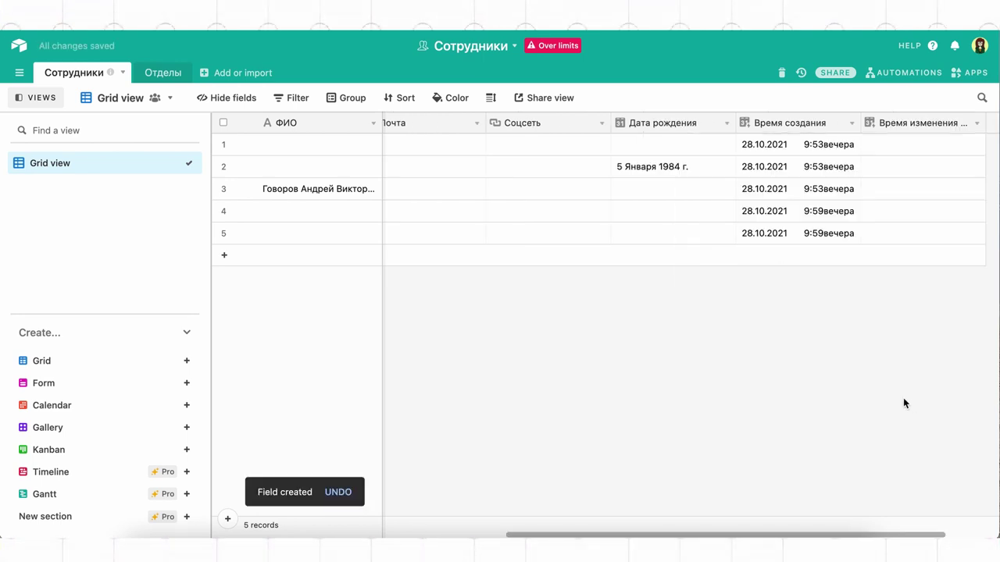
# Fill in row 1's employee full name and phone number, then check its Время изменения timestamp.
pyautogui.click(308, 143)
pyautogui.click(908, 153)
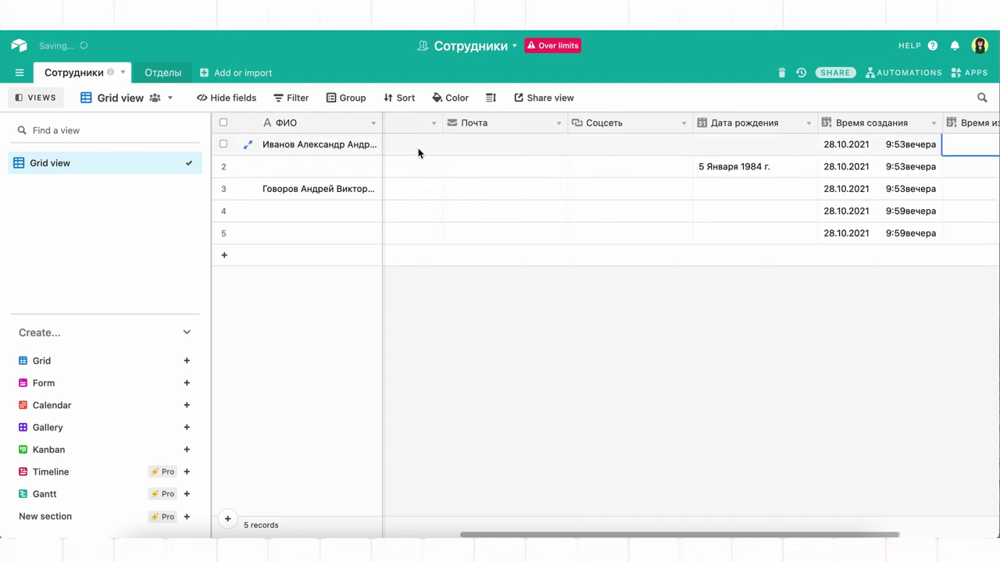
pyautogui.press('Left')
pyautogui.press('Left')
pyautogui.press('Left')
pyautogui.press('Left')
pyautogui.press('Left')
pyautogui.press('Tab')
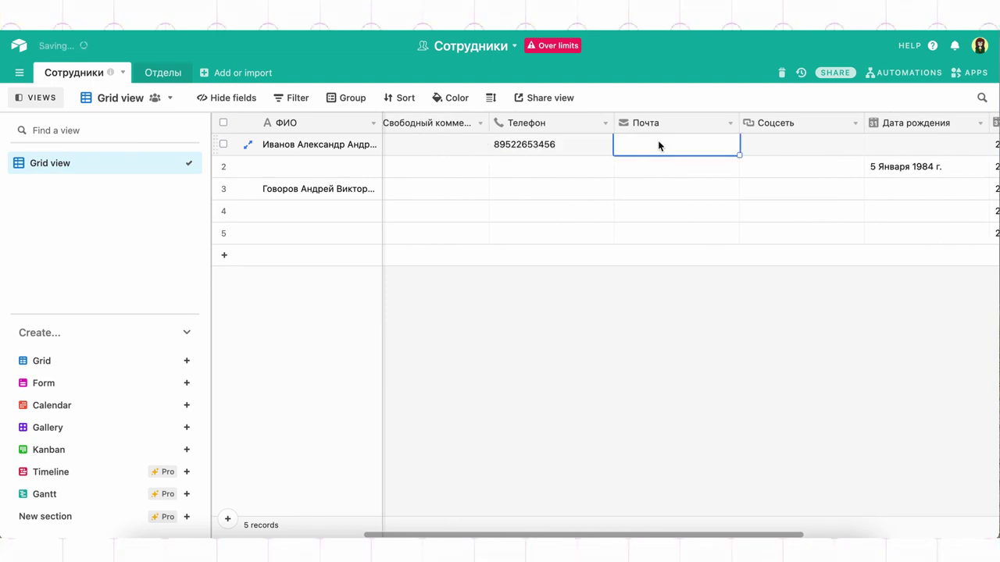
pyautogui.hscroll(5, 663, 208)
pyautogui.click(817, 150)
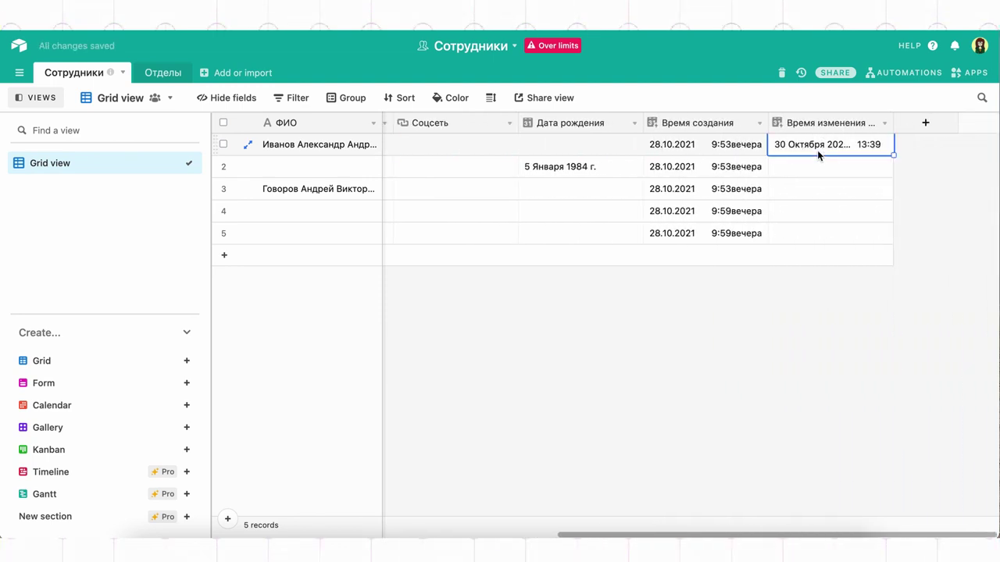
pyautogui.click(925, 123)
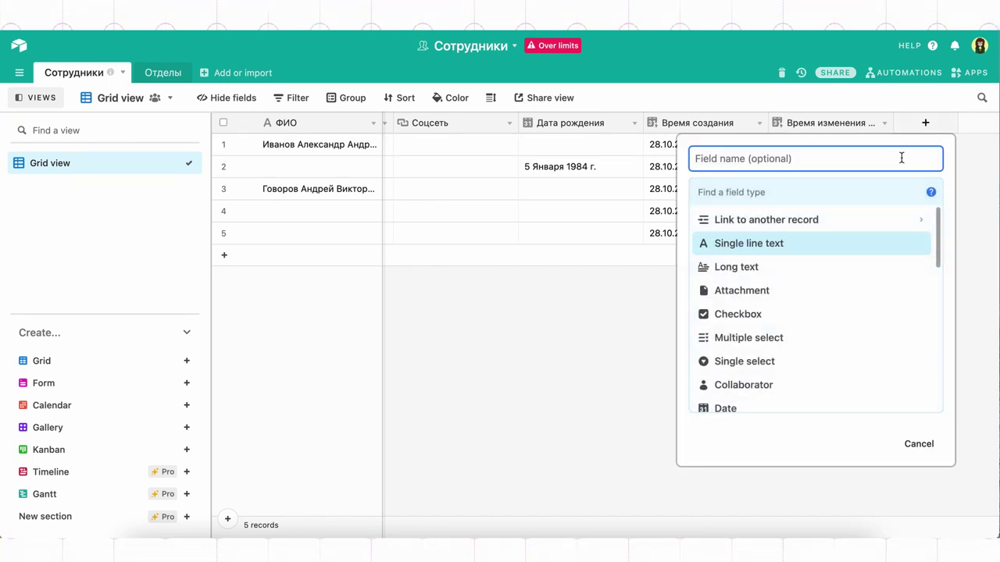
# Add a Created by field named 'Создано' and inspect the creator shown in row 4.
pyautogui.scroll(-10, 828, 397)
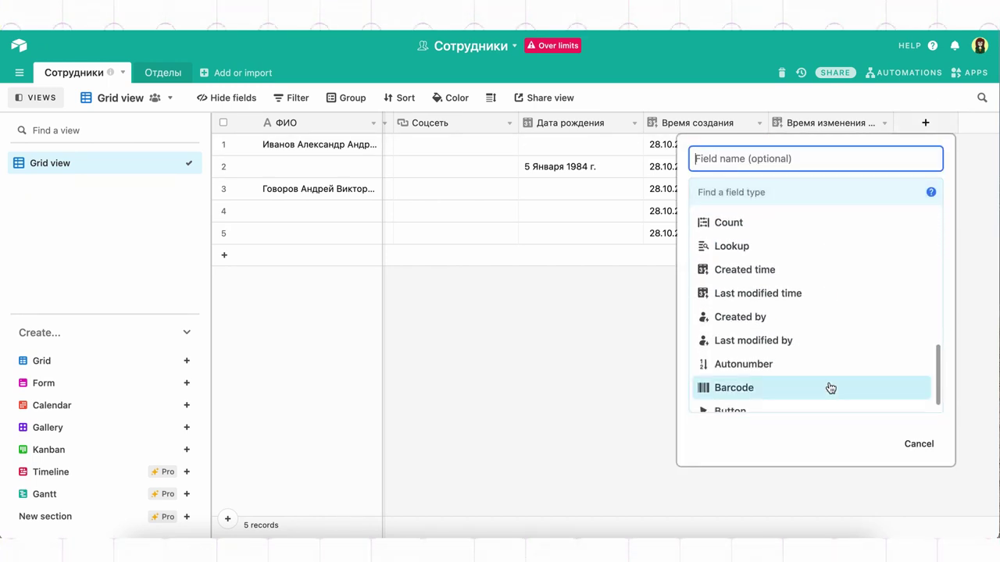
pyautogui.scroll(2, 820, 374)
pyautogui.click(808, 378)
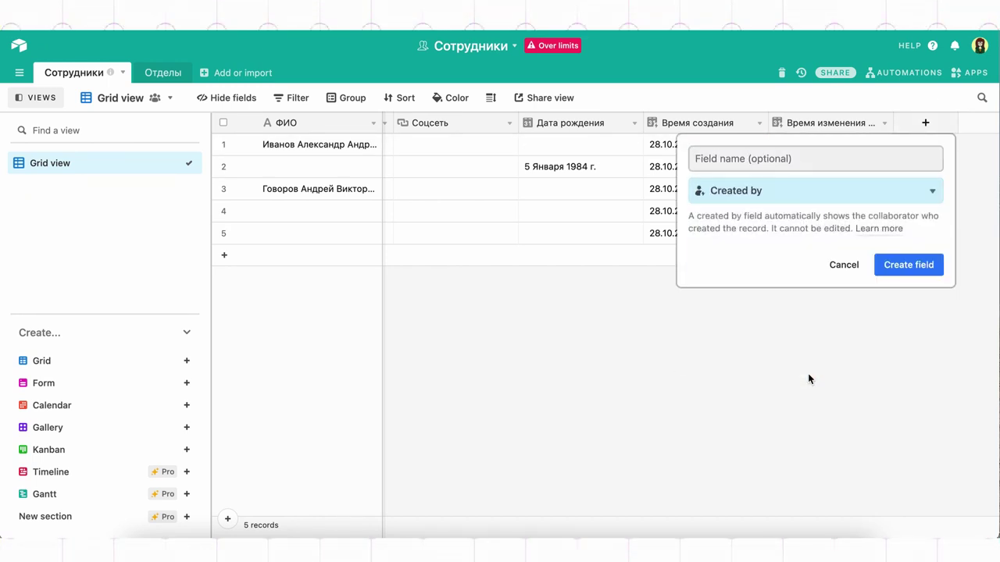
pyautogui.click(816, 166)
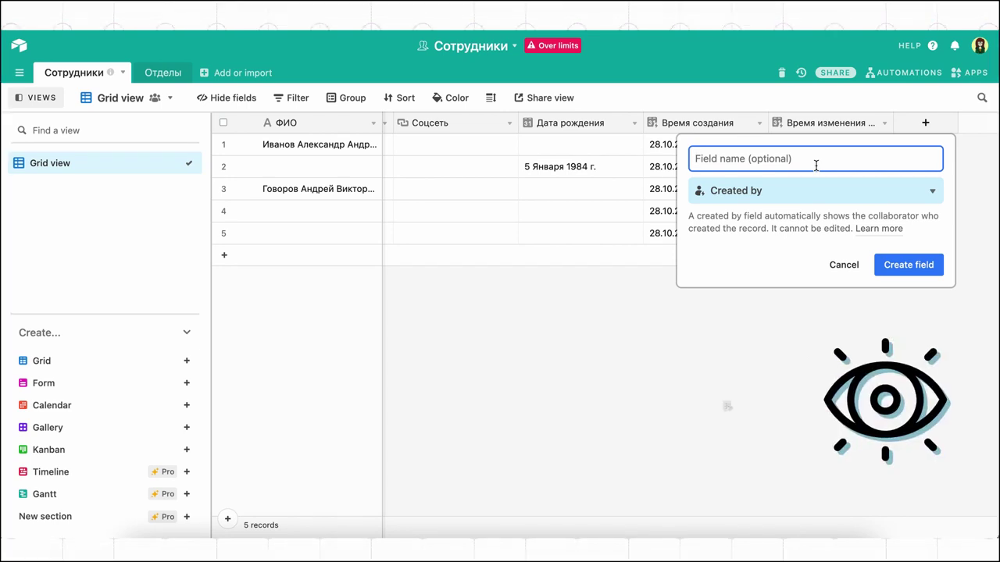
pyautogui.write('Coздано')
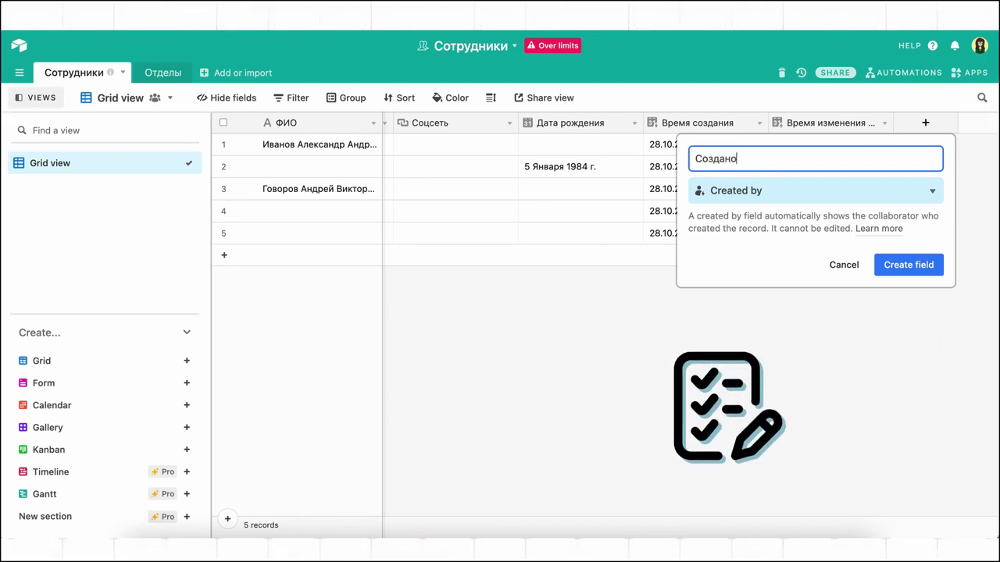
pyautogui.click(935, 265)
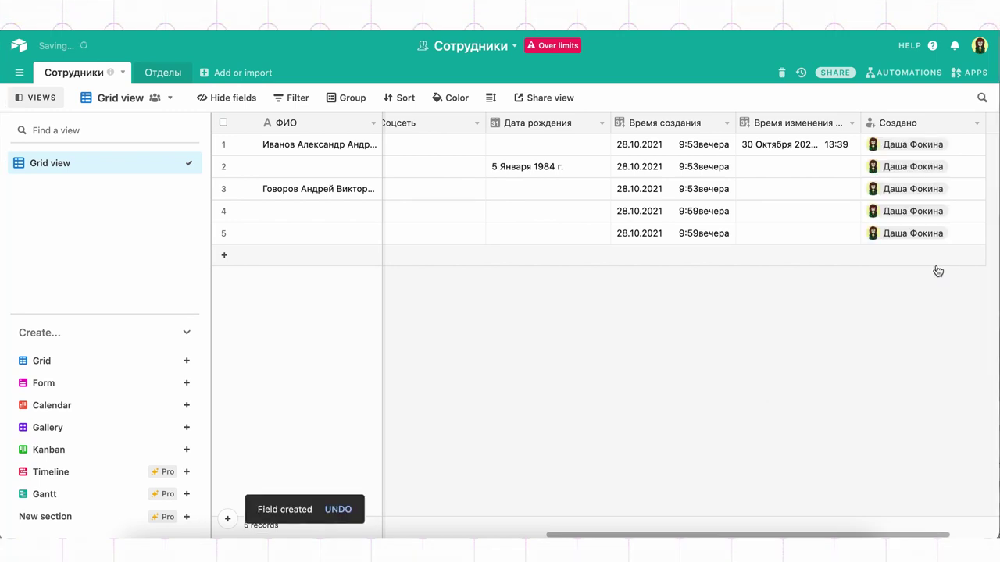
pyautogui.click(862, 206)
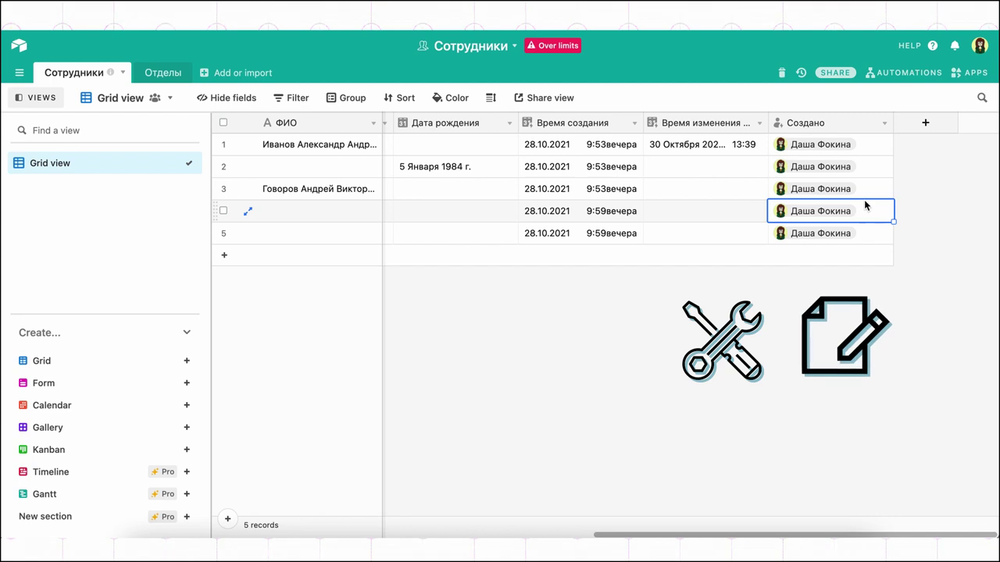
pyautogui.click(942, 124)
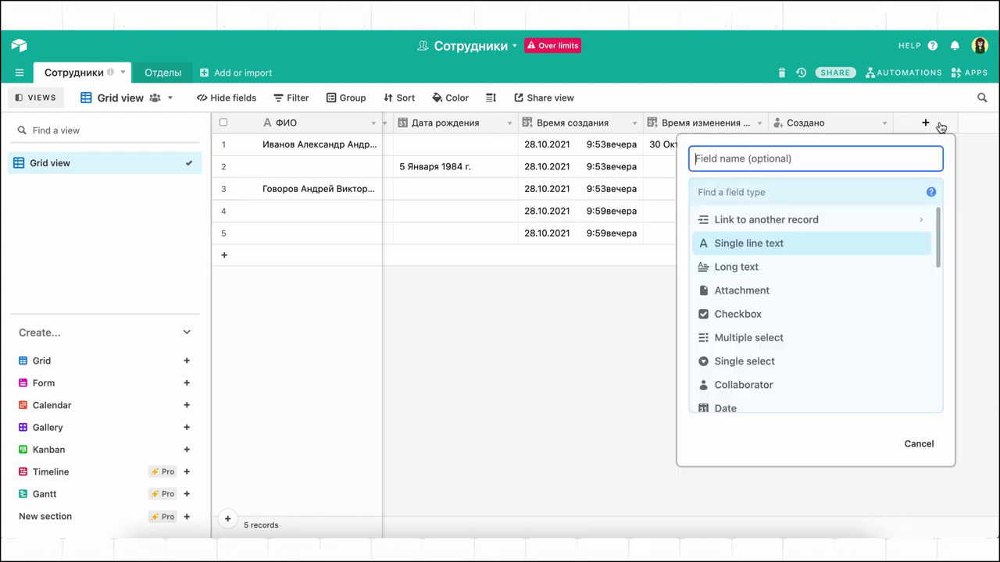
# Choose Last modified by as the new field's type, then reopen the type selector.
pyautogui.scroll(-5, 855, 344)
pyautogui.scroll(-2, 855, 363)
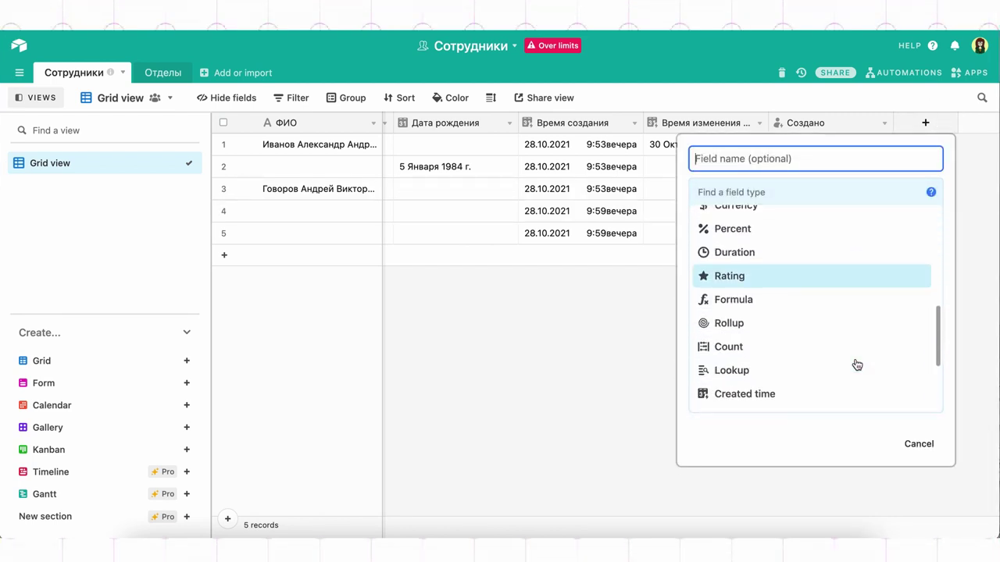
pyautogui.scroll(-3, 855, 363)
pyautogui.click(850, 342)
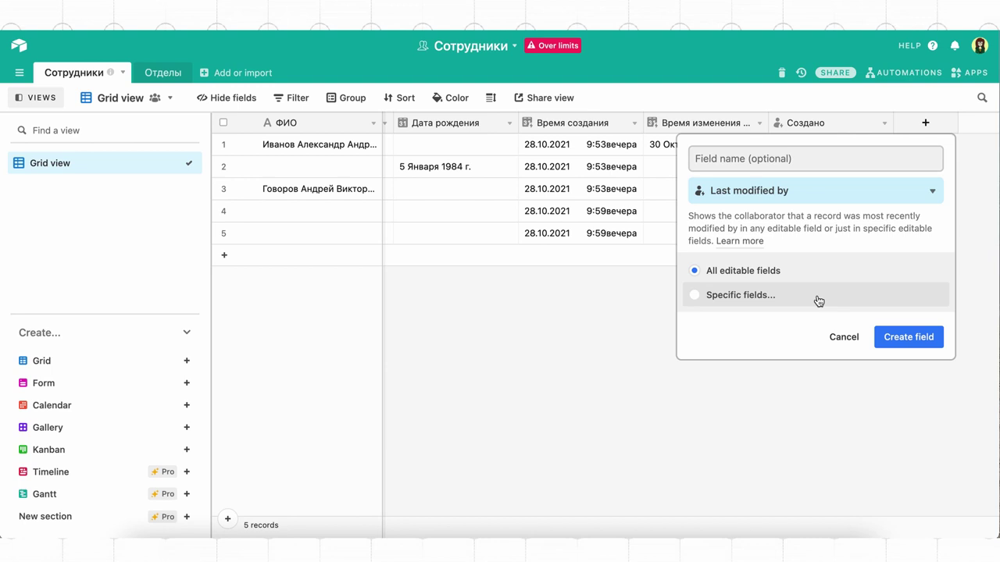
pyautogui.click(814, 199)
# Create a Collaborator field allowing multiple collaborators per record, with notifications turned off.
pyautogui.scroll(-1, 798, 339)
pyautogui.scroll(5, 801, 339)
pyautogui.scroll(6, 801, 338)
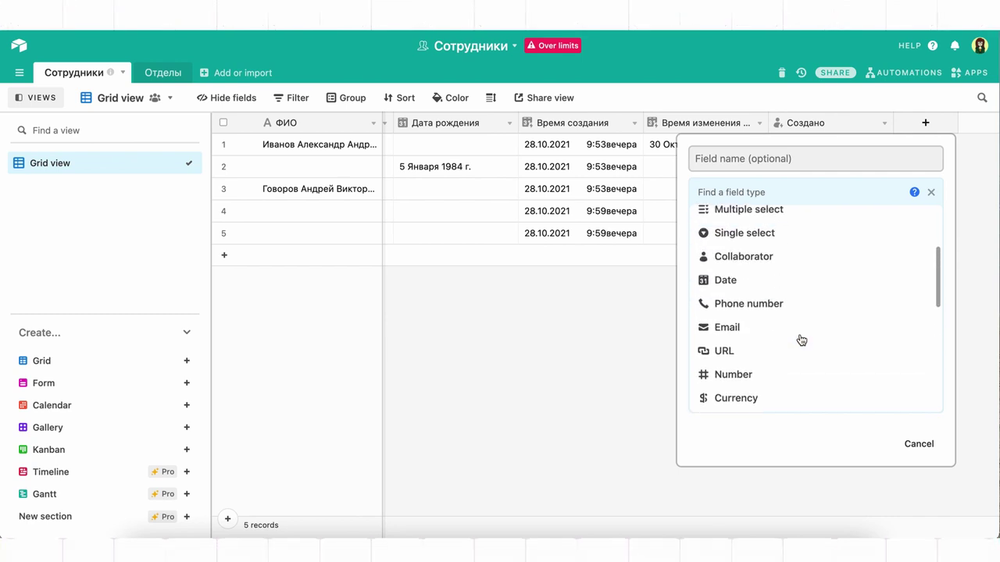
pyautogui.click(802, 295)
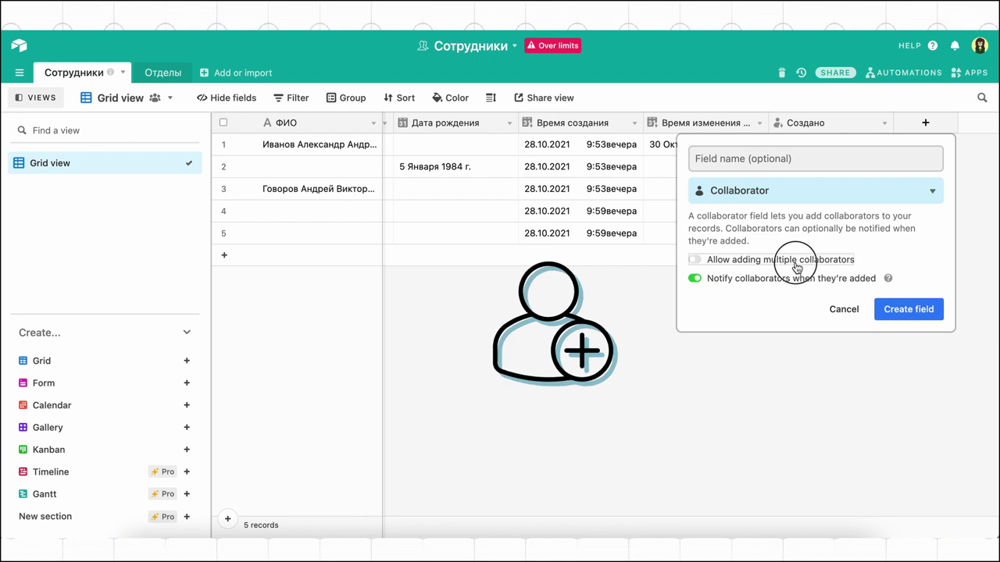
pyautogui.click(795, 264)
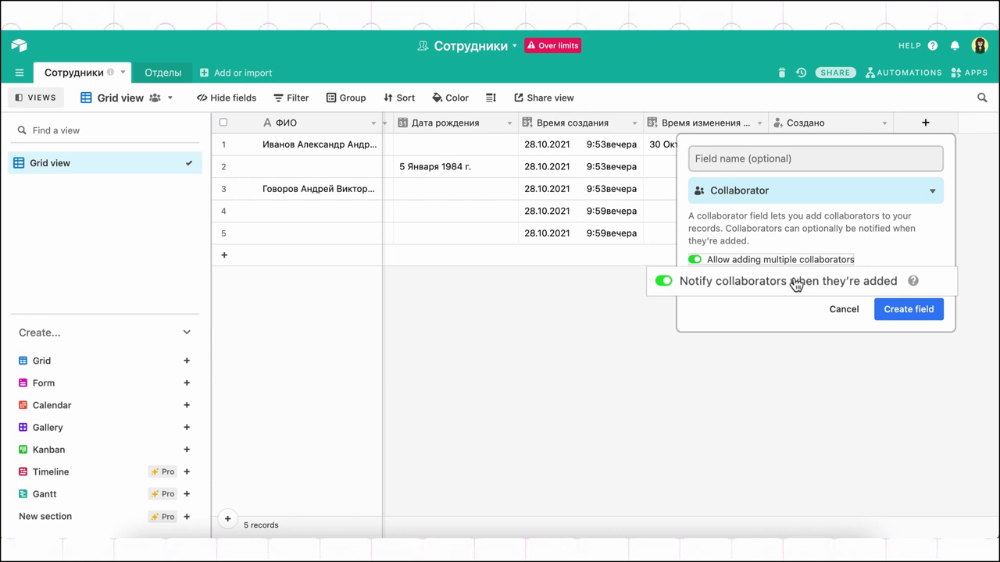
pyautogui.click(794, 283)
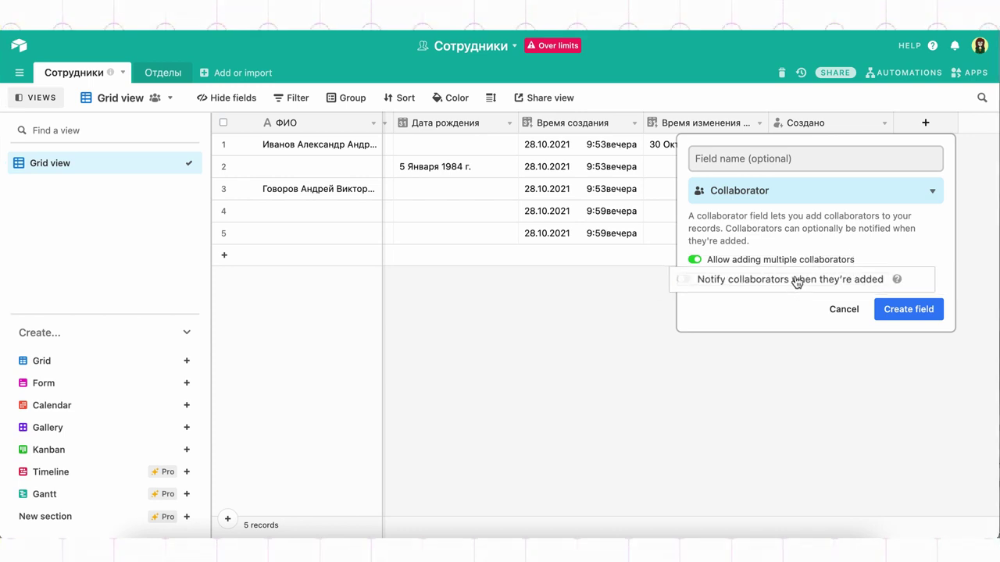
pyautogui.click(886, 311)
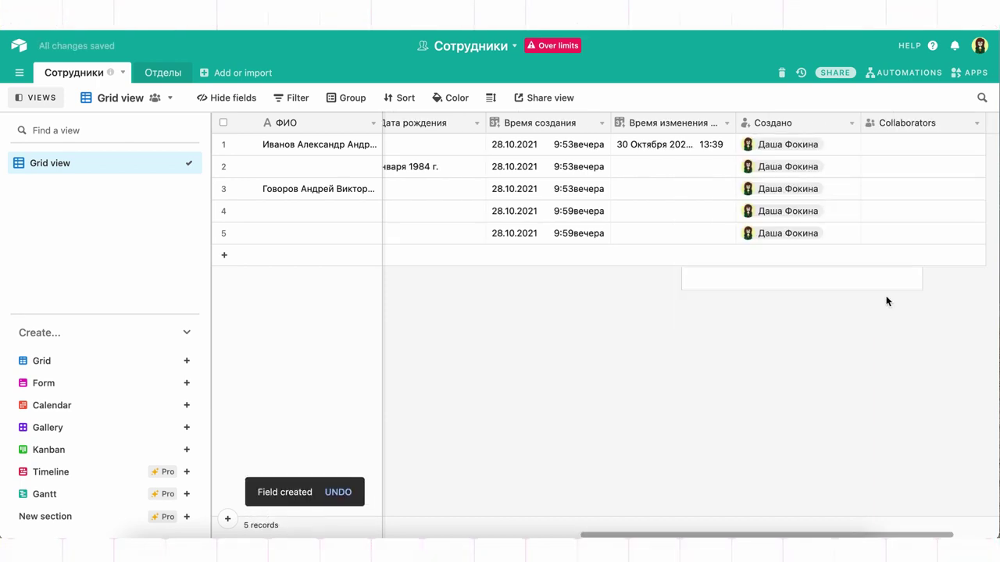
pyautogui.hscroll(3, 905, 211)
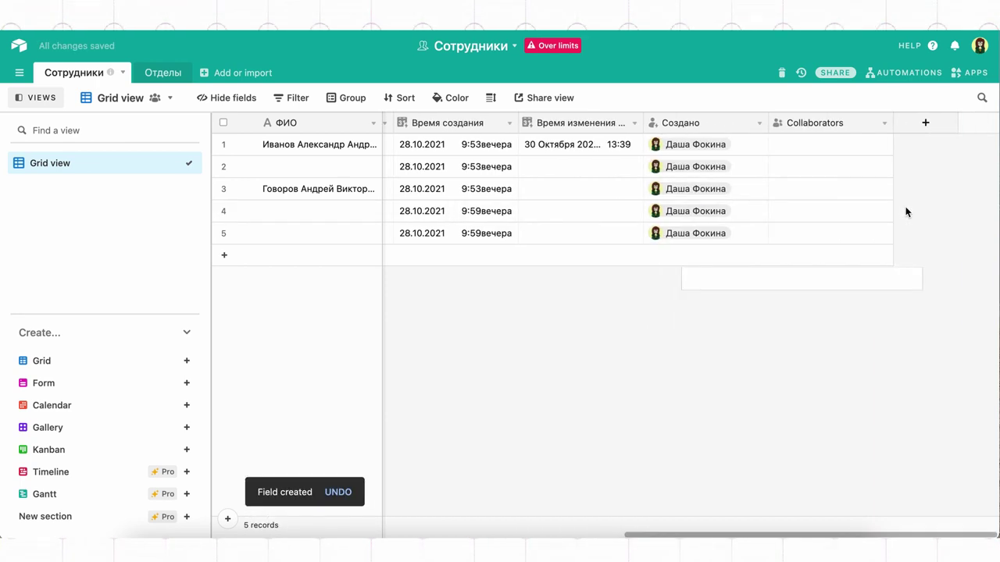
# Add a Number field named Возраст formatted as an integer.
pyautogui.click(908, 120)
pyautogui.scroll(-4, 827, 342)
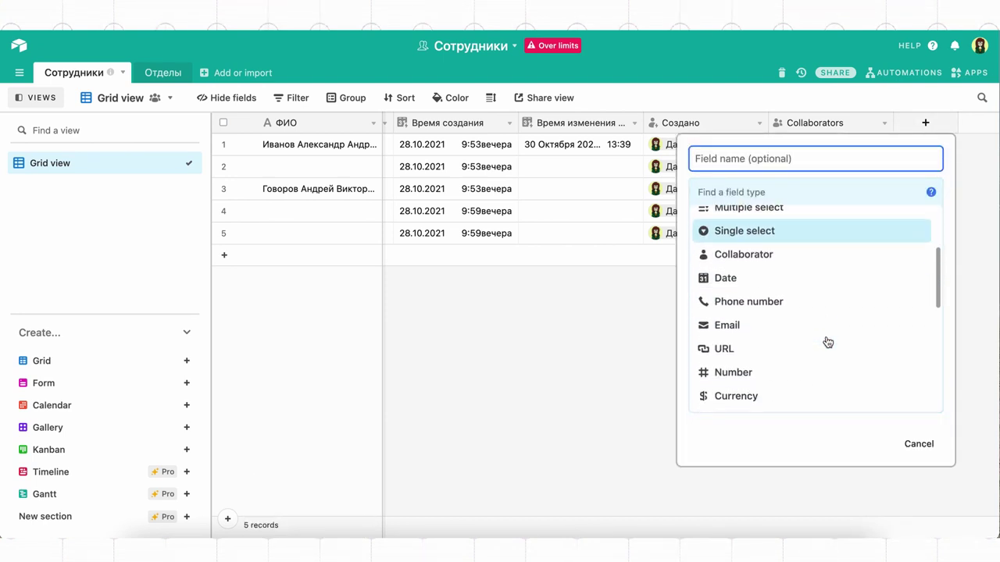
pyautogui.click(827, 342)
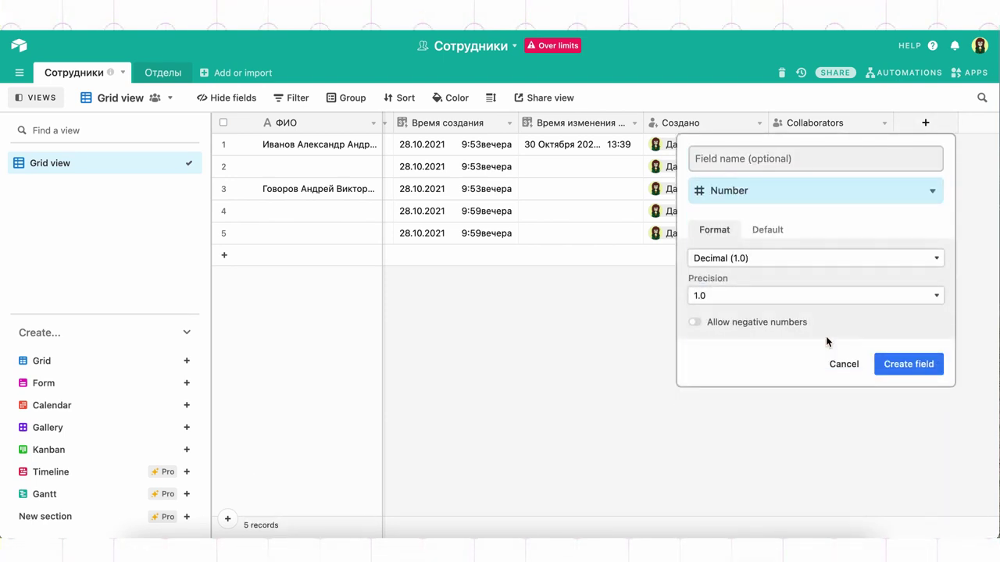
pyautogui.click(811, 155)
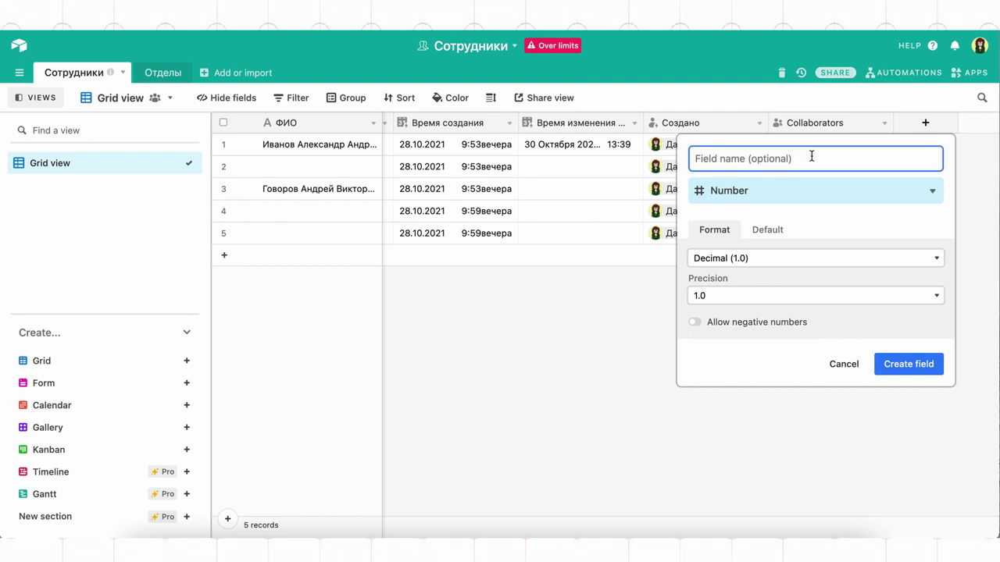
pyautogui.write('Bo')
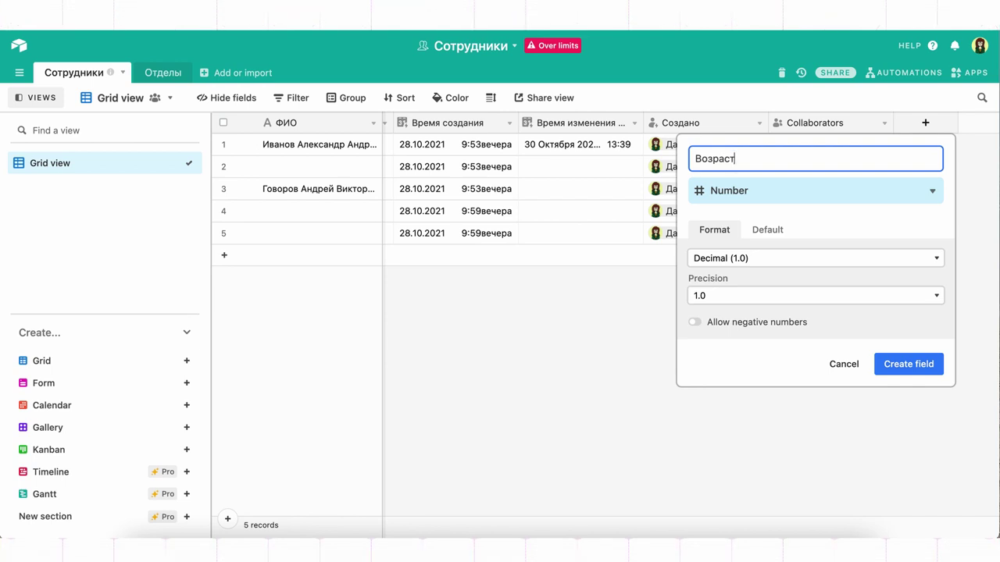
pyautogui.click(717, 234)
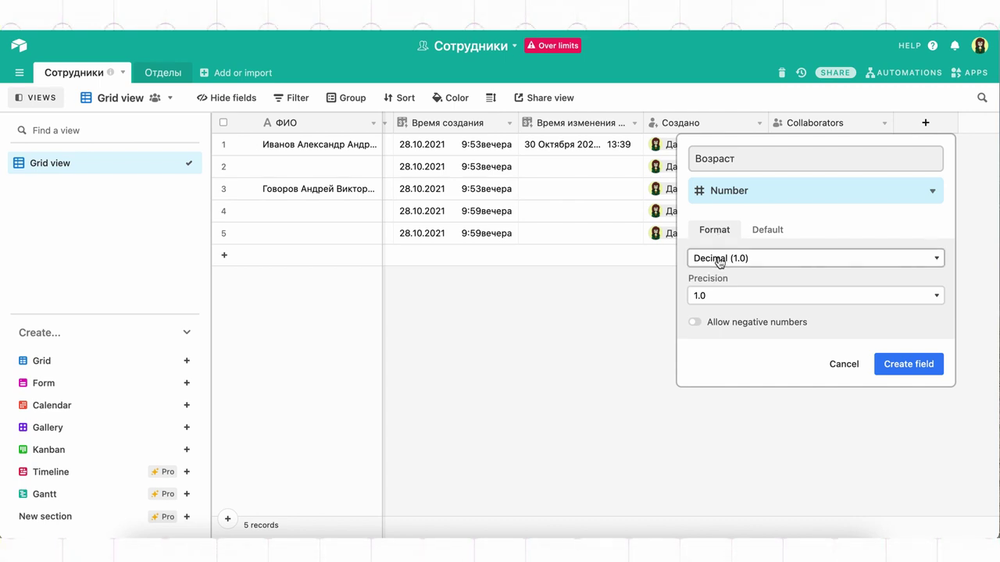
pyautogui.click(720, 260)
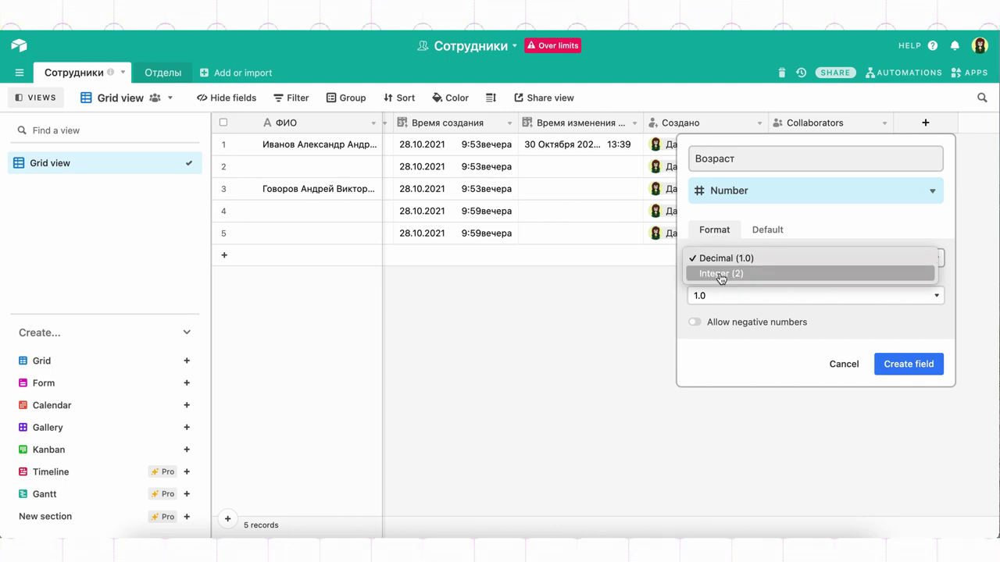
pyautogui.click(720, 273)
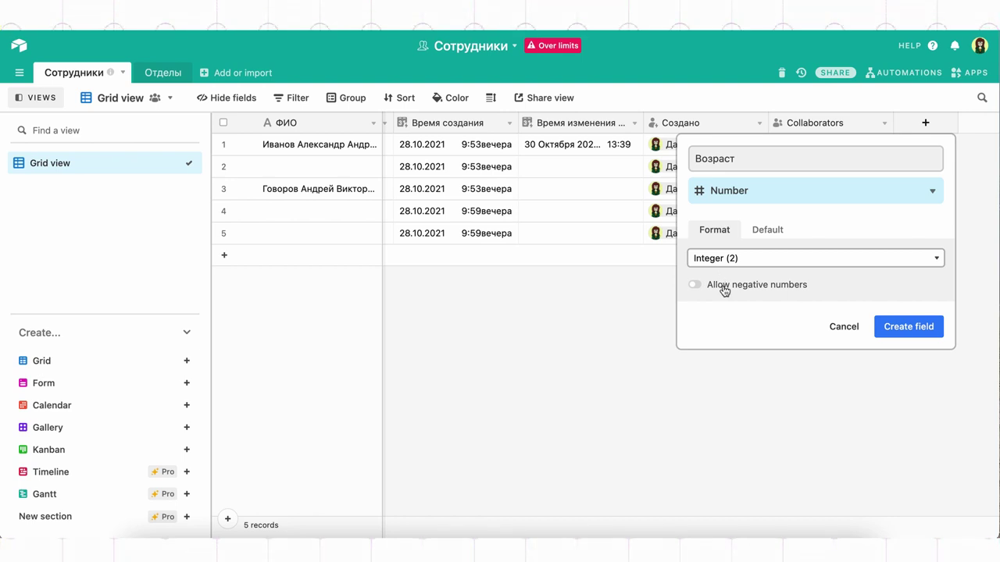
pyautogui.click(748, 235)
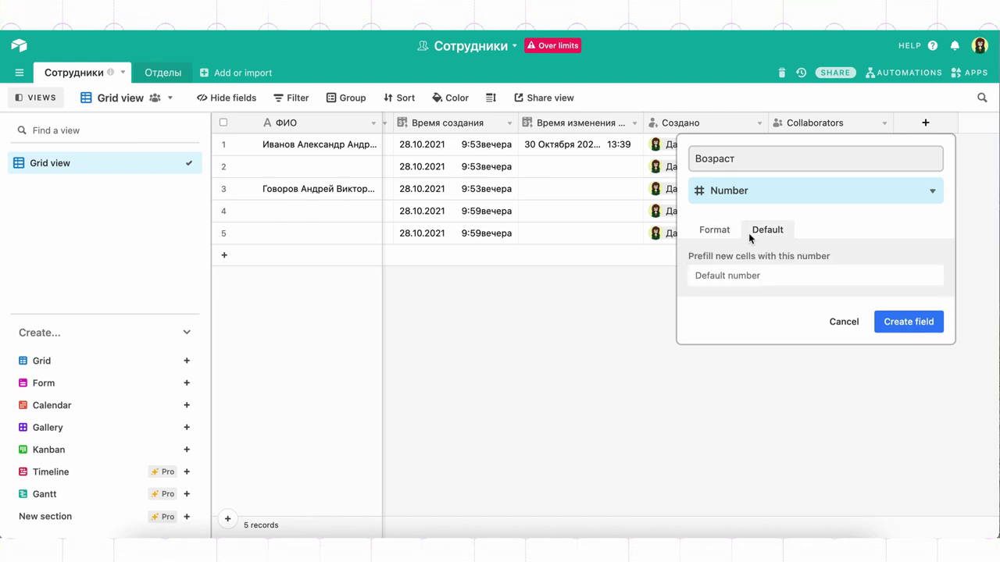
pyautogui.click(902, 325)
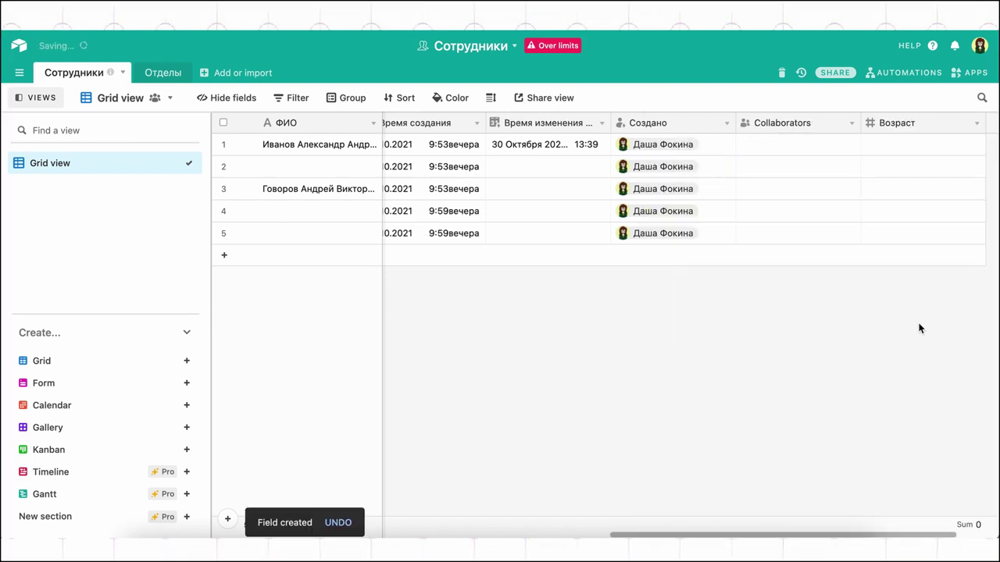
pyautogui.hscroll(3, 873, 221)
# Enter ages 34, 27, 22 and 34 in the first four Возраст rows.
pyautogui.click(882, 145)
pyautogui.write('34')
pyautogui.press('Return')
pyautogui.write('27')
pyautogui.press('Return')
pyautogui.write('22')
pyautogui.press('Return')
pyautogui.write('34')
pyautogui.click(837, 314)
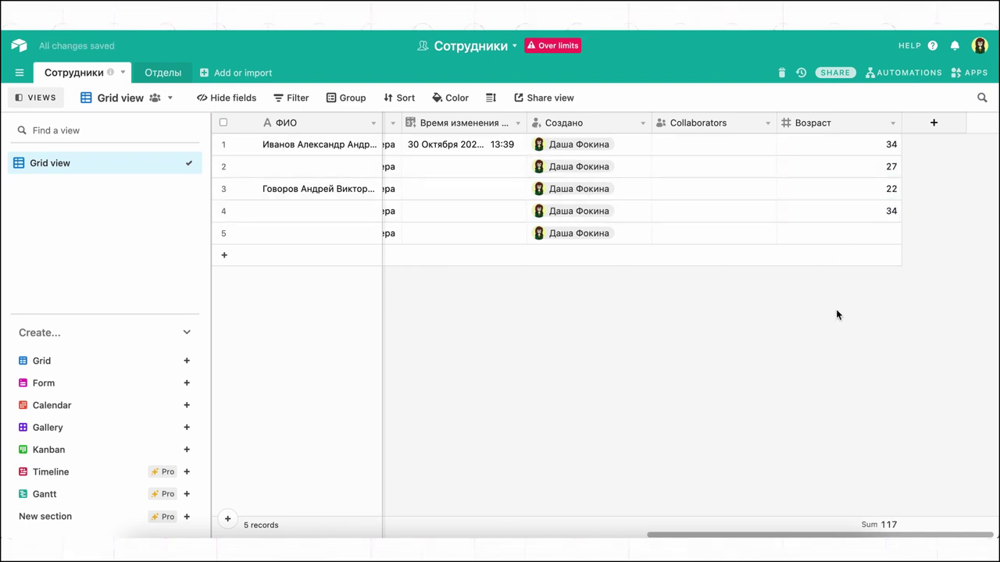
# Set the Возраст column summary to Median, showing 31.
pyautogui.click(867, 525)
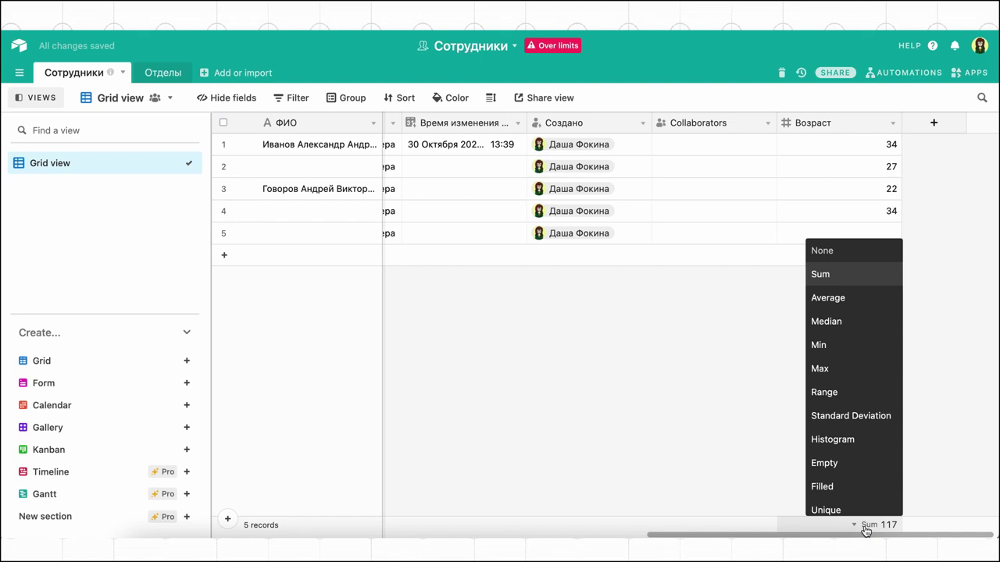
pyautogui.click(864, 320)
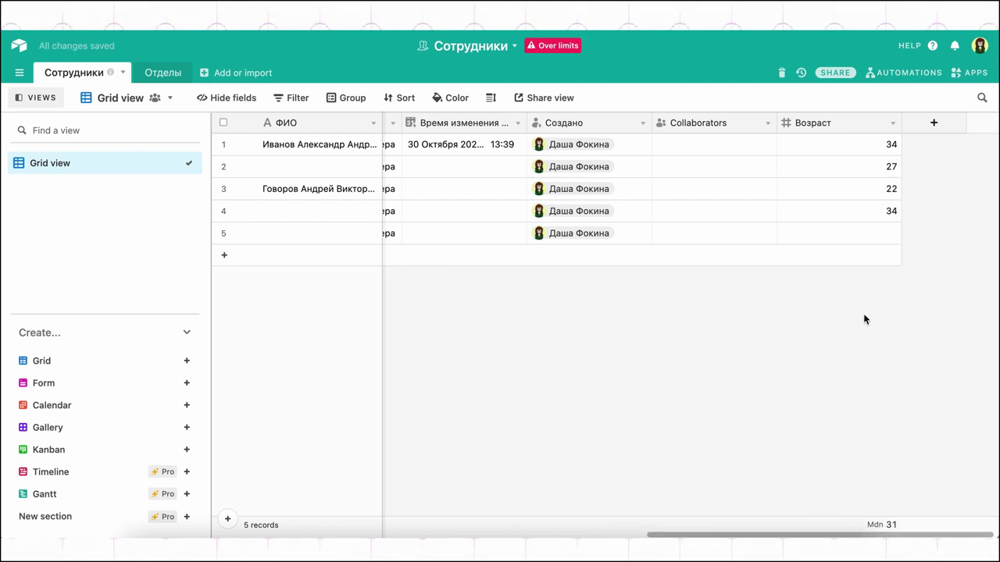
pyautogui.click(948, 131)
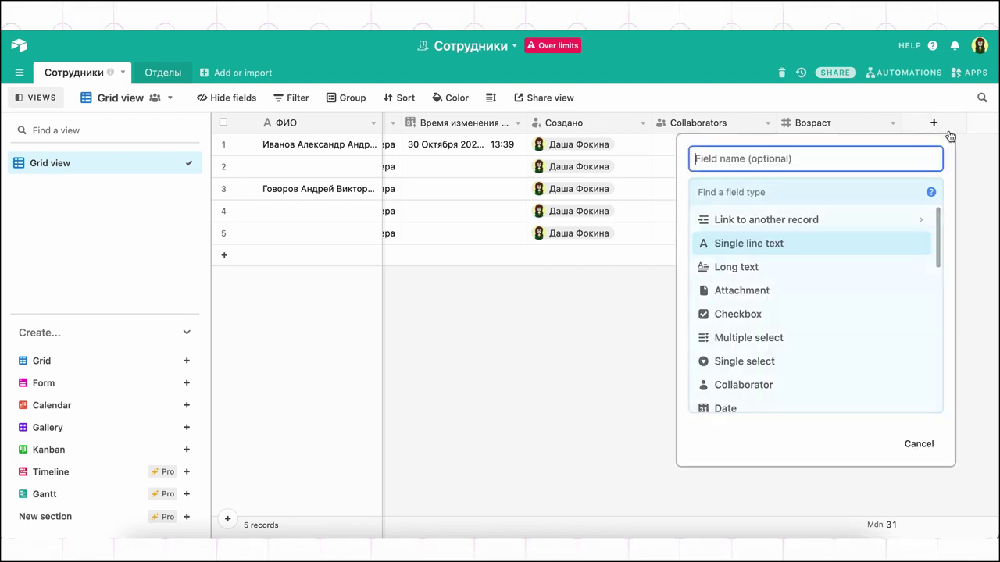
# Make the new field a Currency field named Зарплата.
pyautogui.scroll(-3, 816, 346)
pyautogui.click(817, 346)
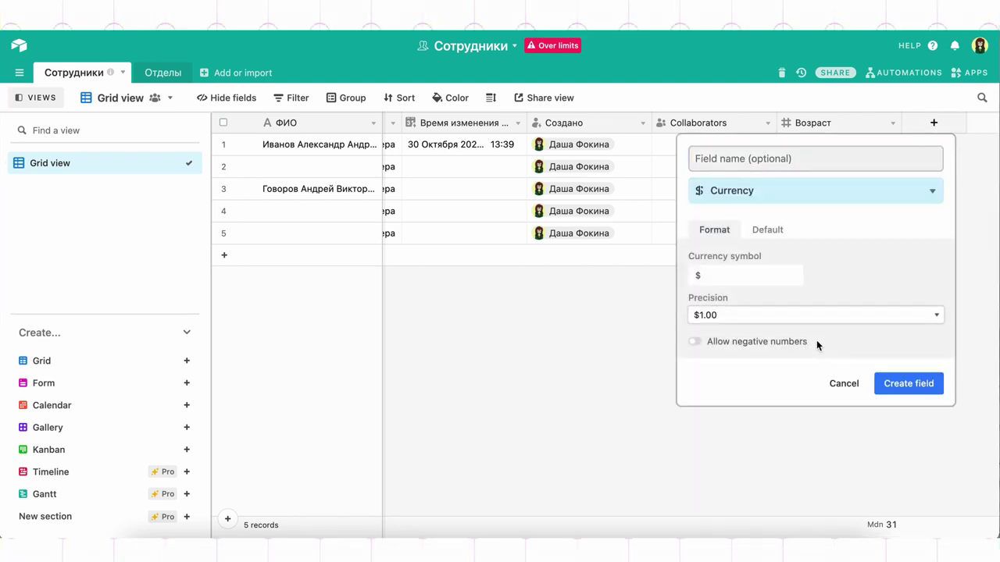
pyautogui.click(812, 159)
pyautogui.write('Зарплата')
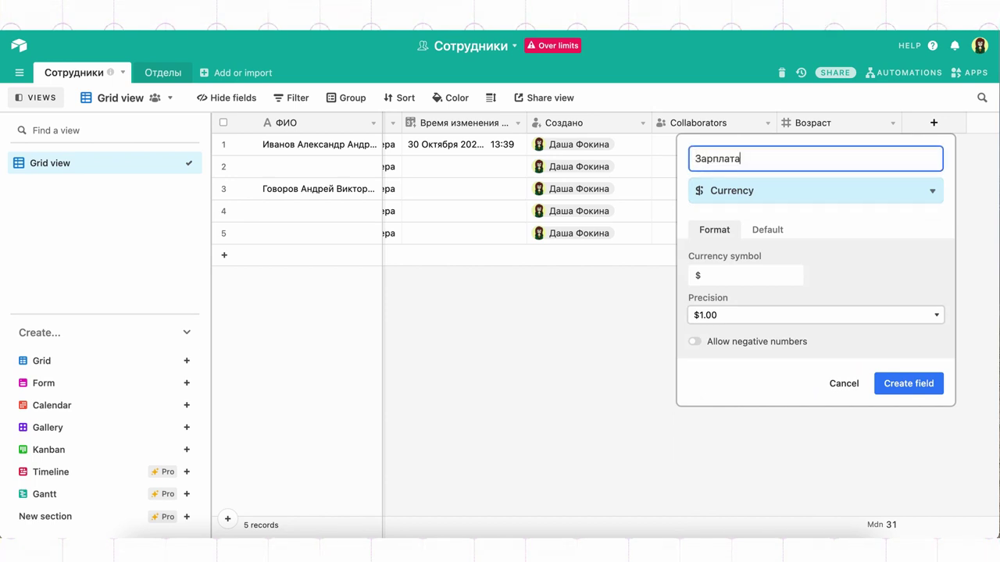
# Replace the currency symbol with руб., keep 2-decimal precision, and create the field.
pyautogui.click(761, 275)
pyautogui.press('BackSpace')
pyautogui.write('руб.')
pyautogui.click(761, 314)
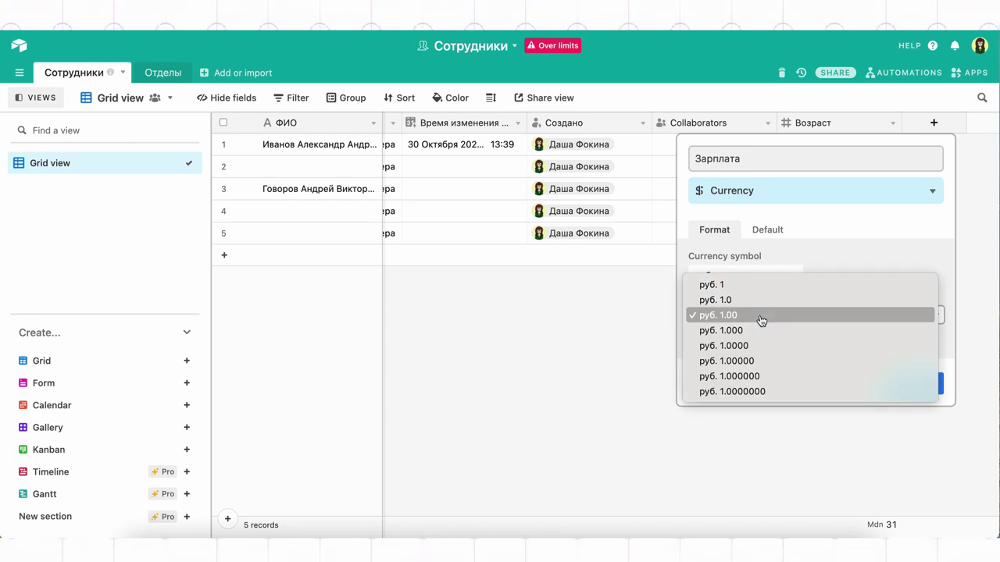
pyautogui.click(761, 287)
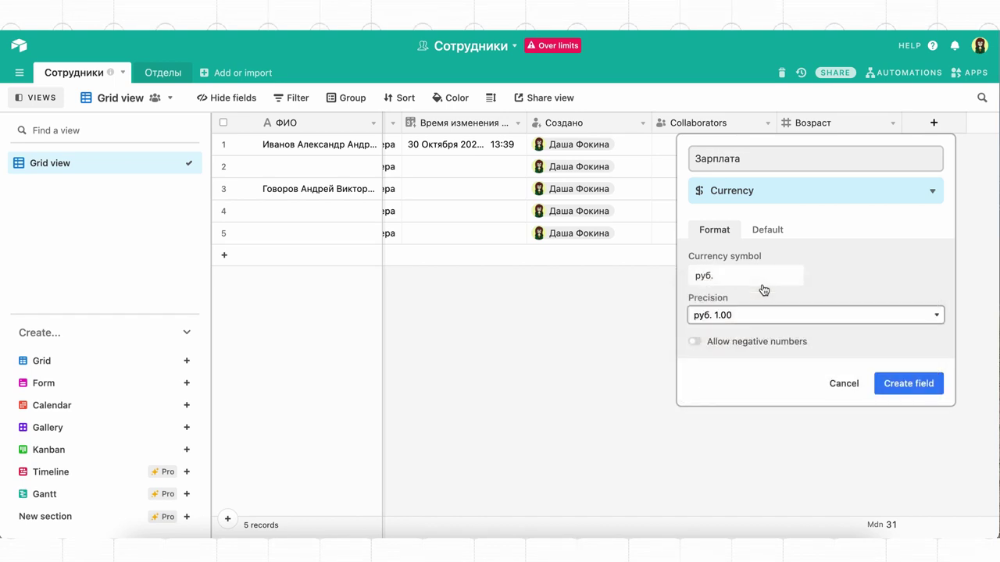
pyautogui.click(785, 229)
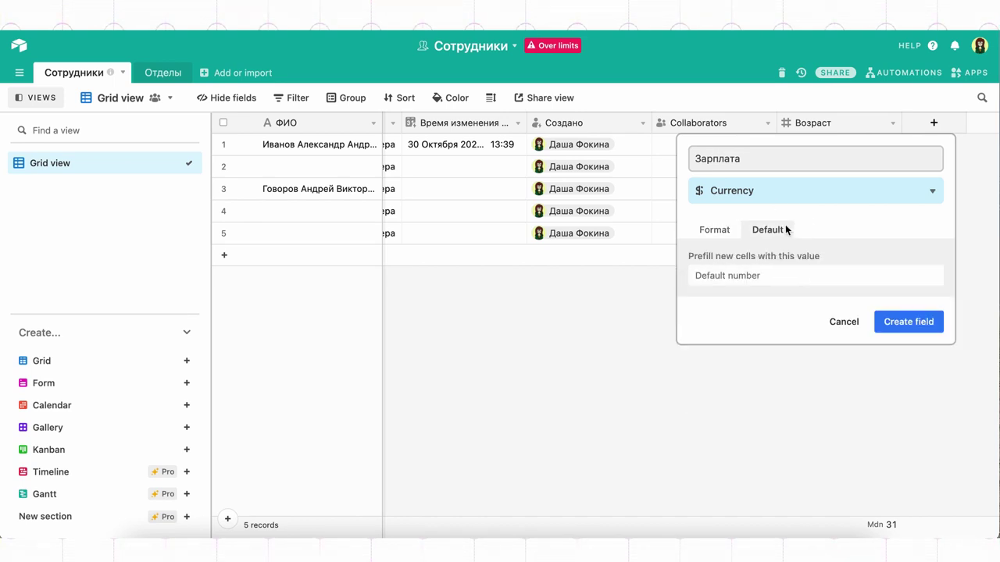
pyautogui.click(906, 322)
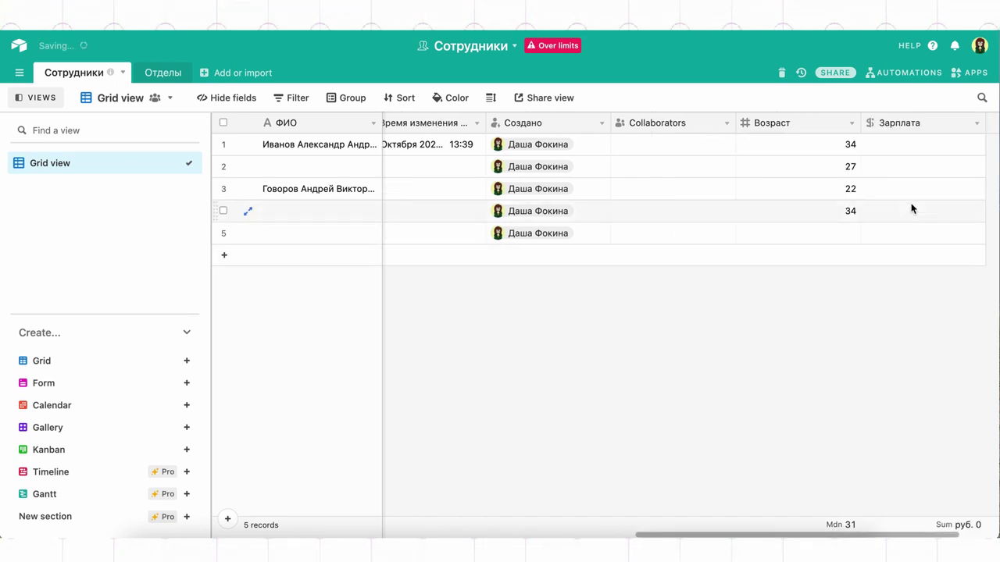
pyautogui.click(924, 122)
pyautogui.scroll(-5, 825, 343)
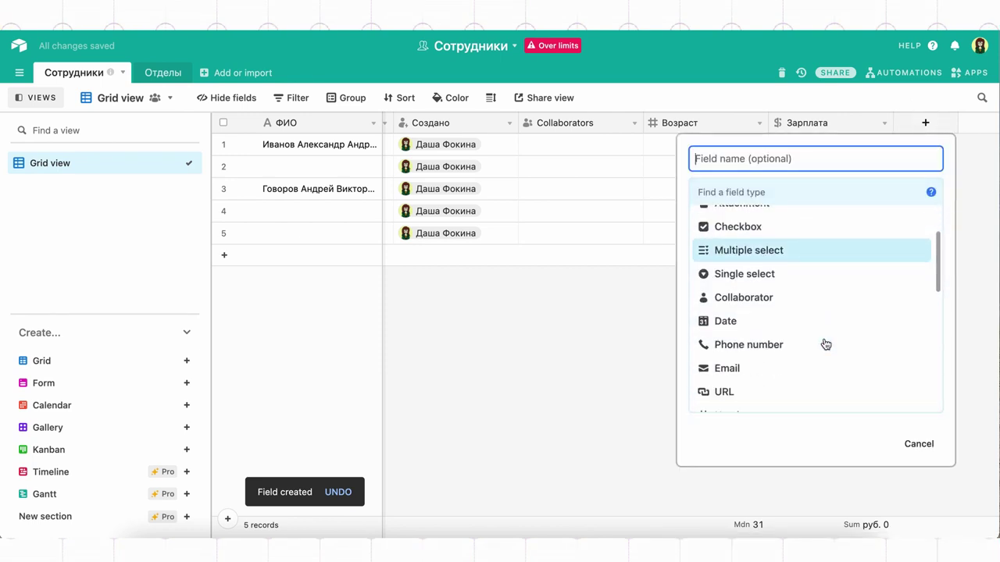
# Create a Percent field named Ставка with one-decimal precision.
pyautogui.click(823, 340)
pyautogui.click(794, 158)
pyautogui.write('Ставка')
pyautogui.click(771, 274)
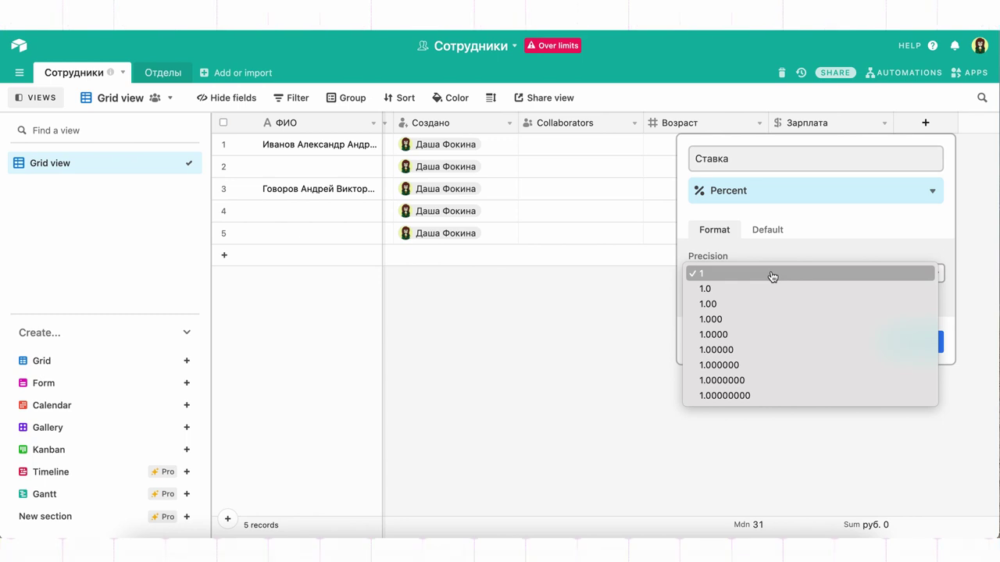
pyautogui.press('Escape')
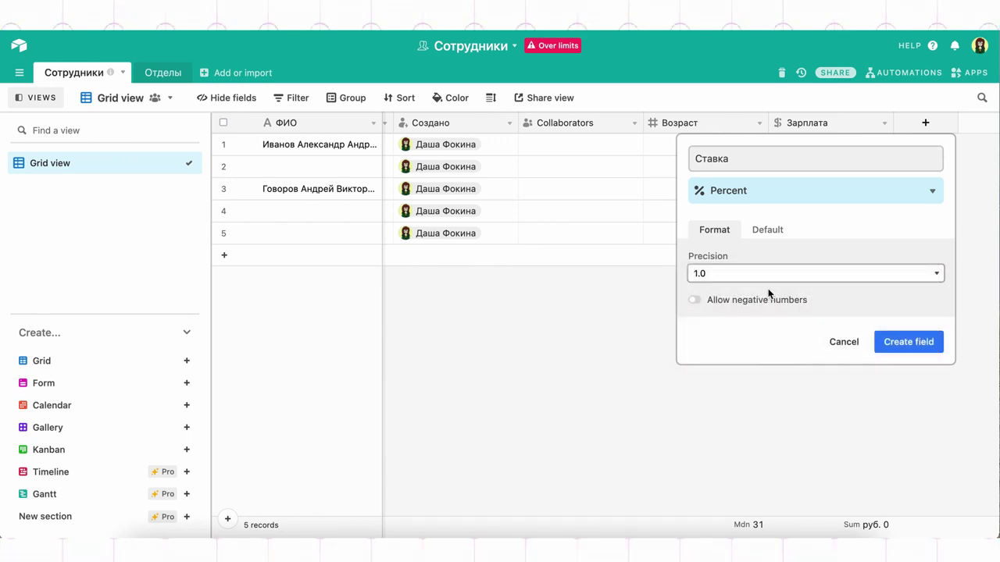
pyautogui.click(762, 228)
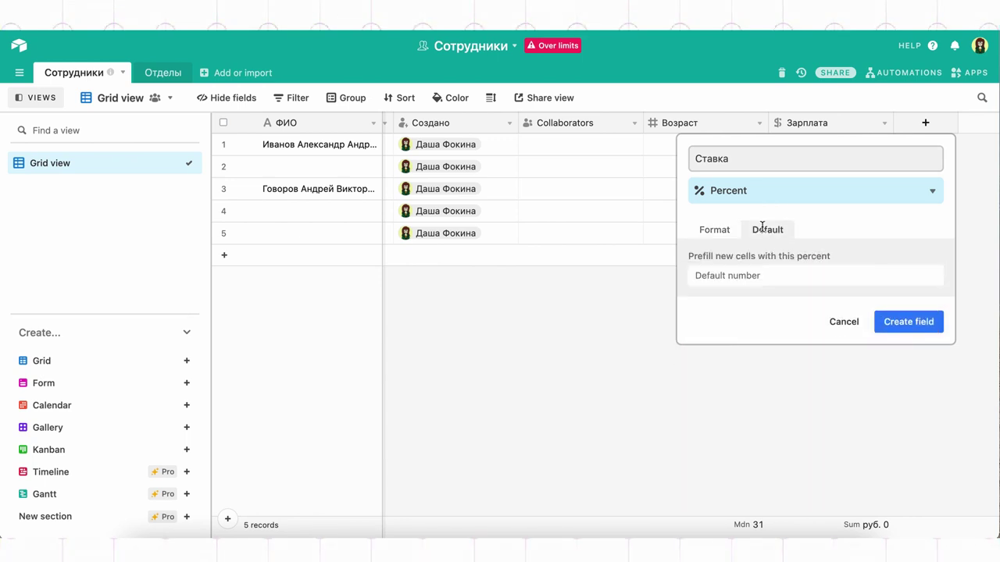
pyautogui.click(895, 325)
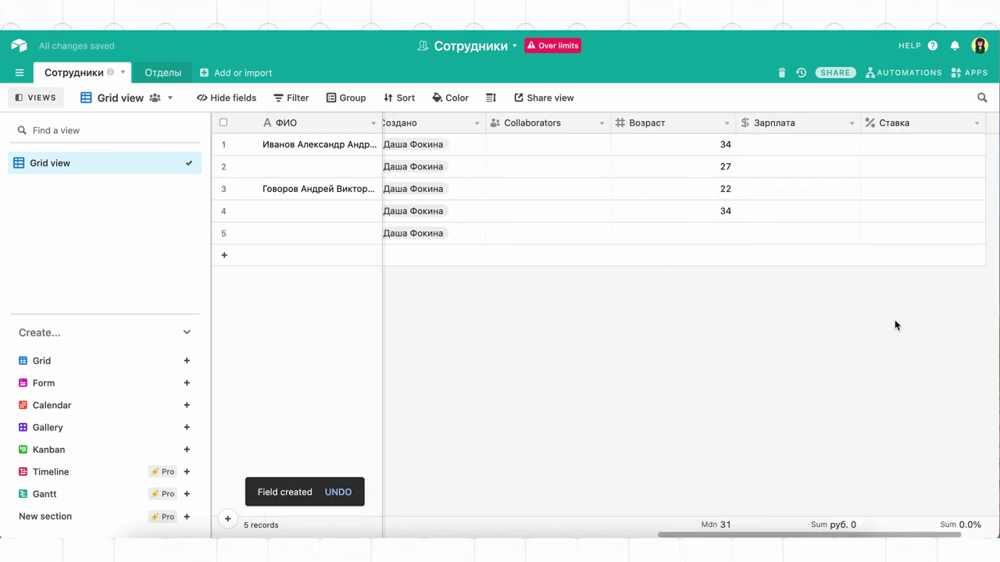
# Add an Autonumber field named Табельный номер, numbering the records 1–5.
pyautogui.hscroll(3, 910, 274)
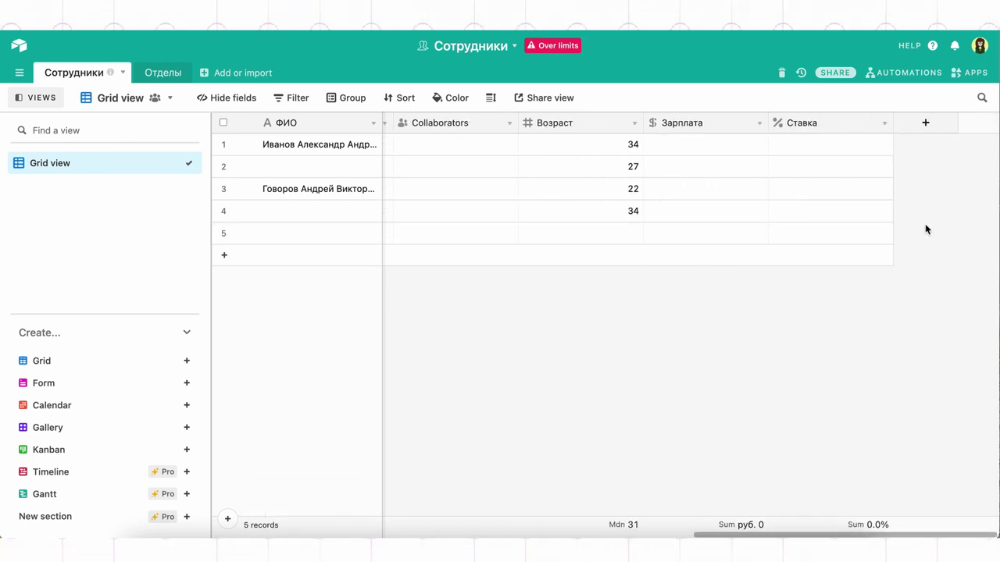
pyautogui.click(937, 129)
pyautogui.scroll(-4, 820, 341)
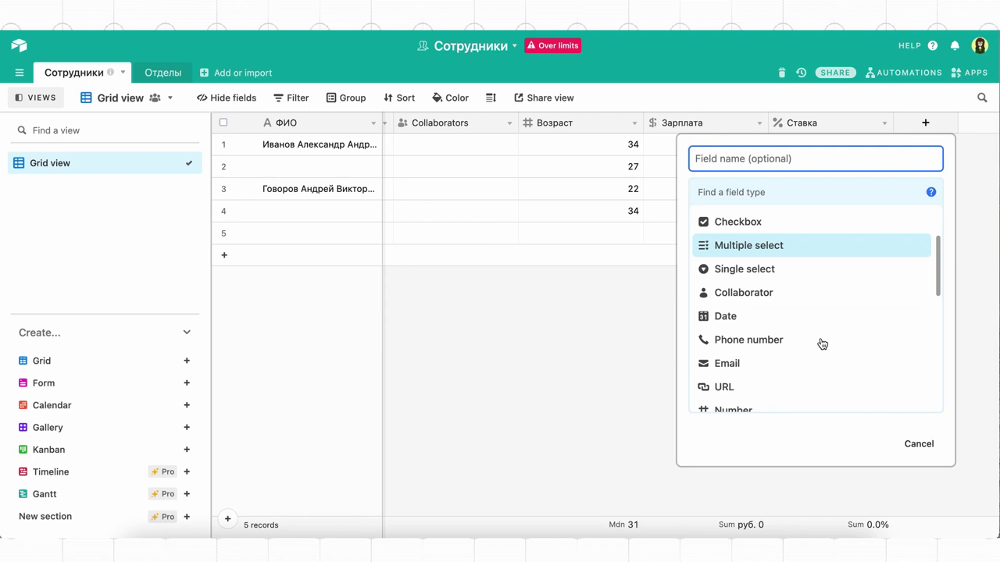
pyautogui.scroll(-5, 819, 344)
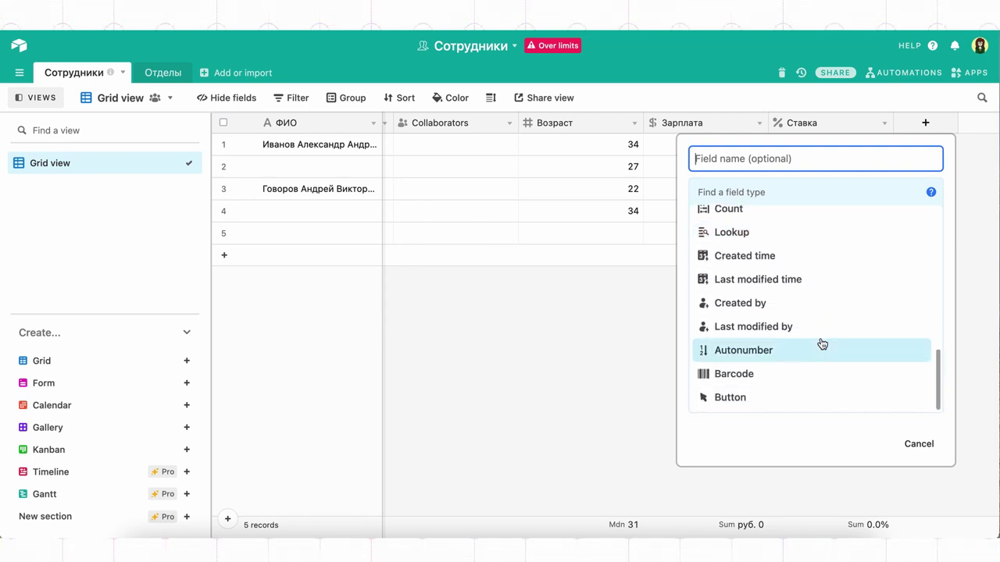
pyautogui.click(819, 347)
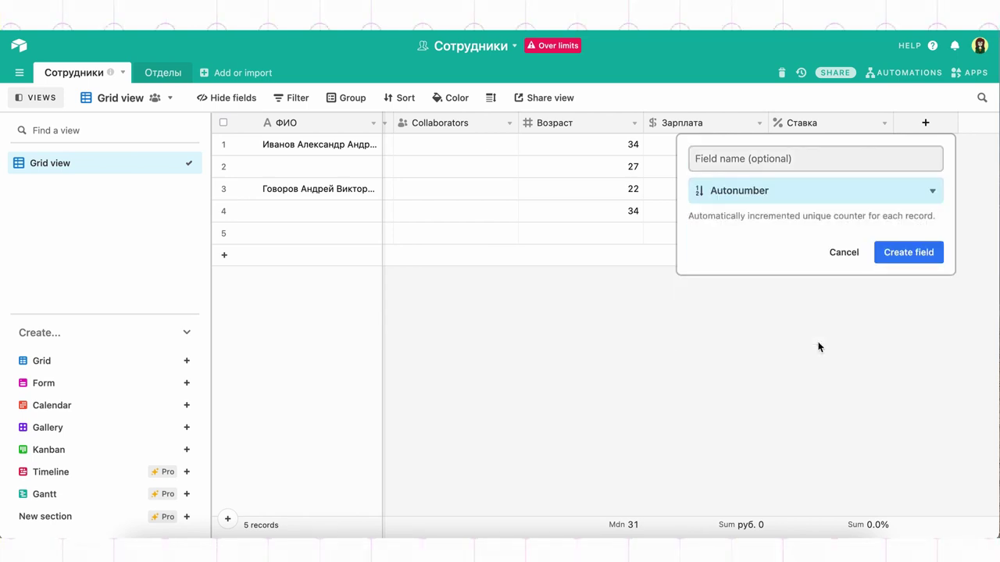
pyautogui.click(818, 157)
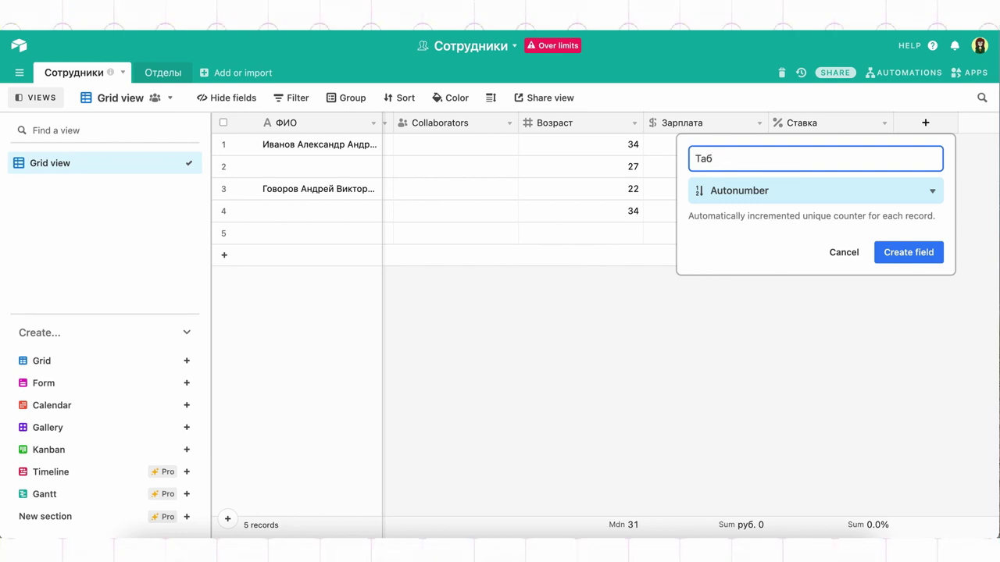
pyautogui.click(928, 265)
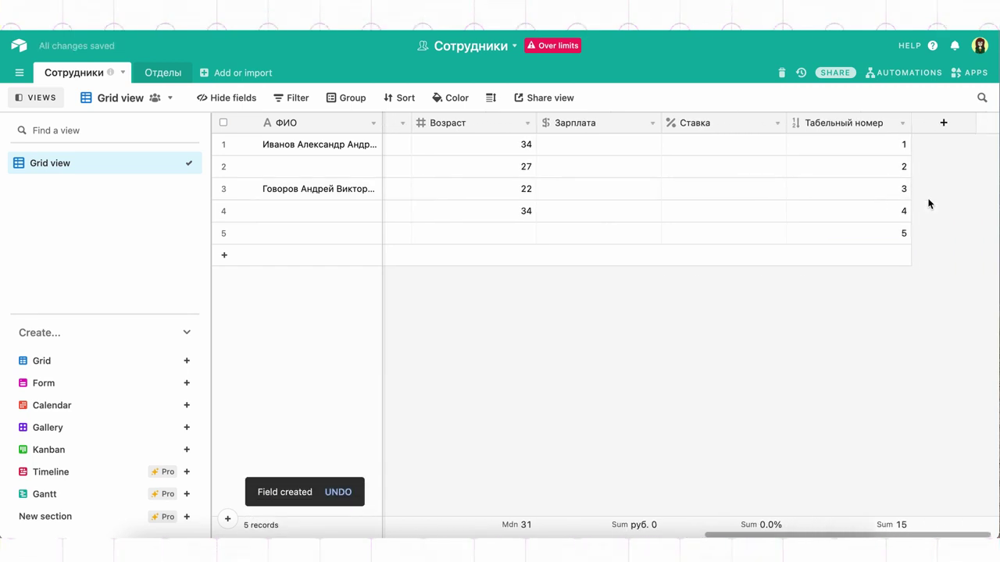
pyautogui.click(934, 123)
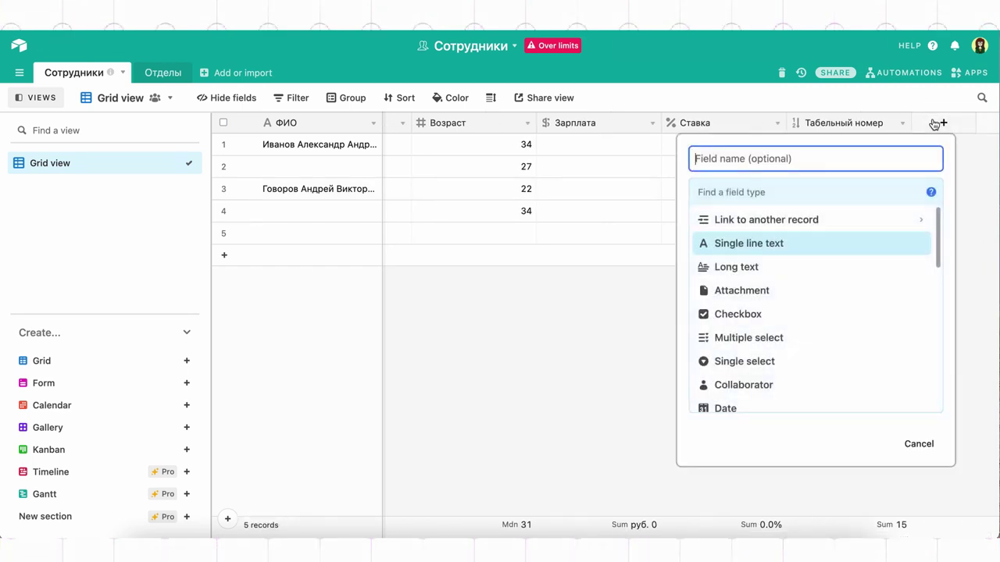
# Make the new field a star-style Rating and show its maximum value choices (1–10).
pyautogui.scroll(-5, 812, 357)
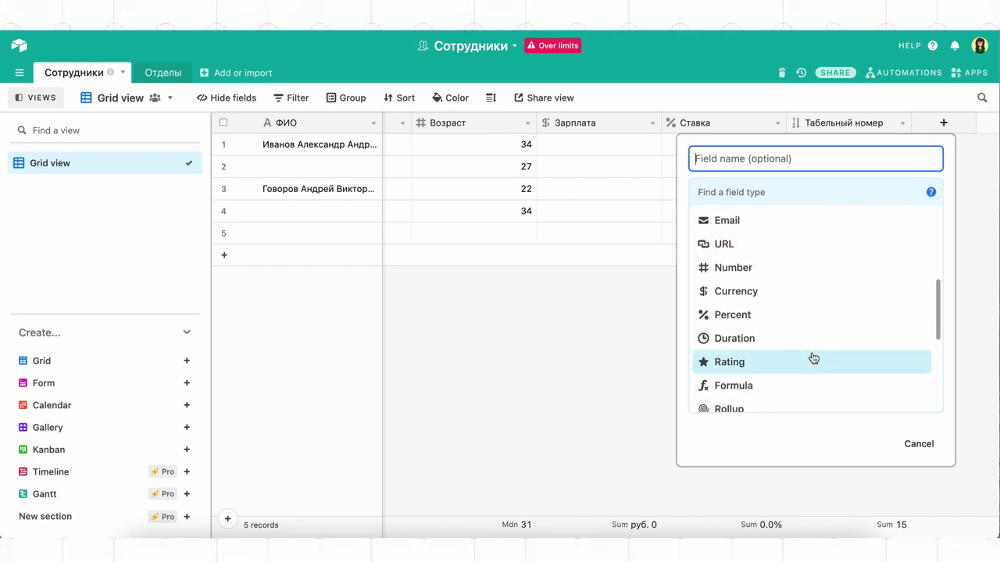
pyautogui.click(811, 373)
pyautogui.click(715, 242)
pyautogui.click(787, 248)
pyautogui.click(849, 240)
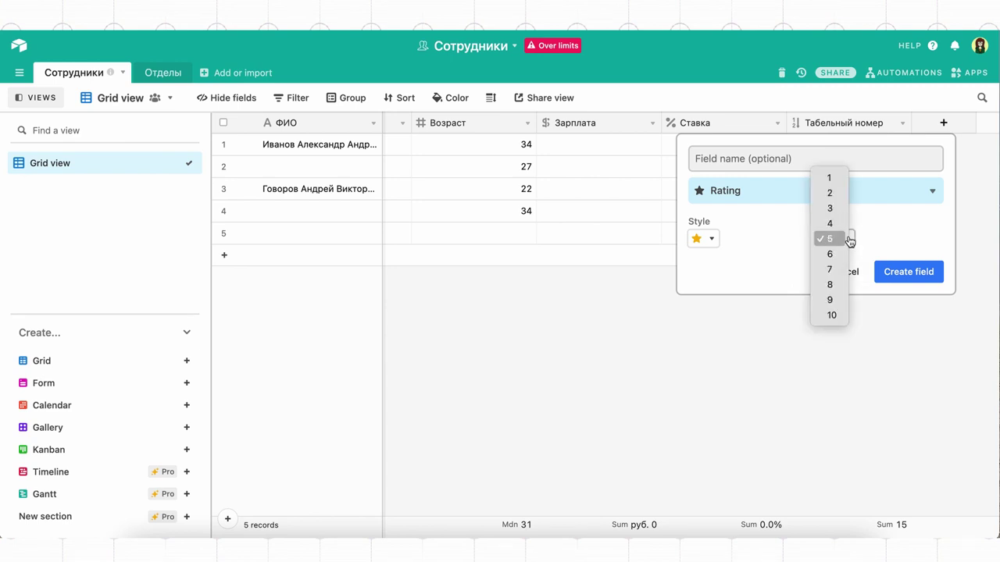